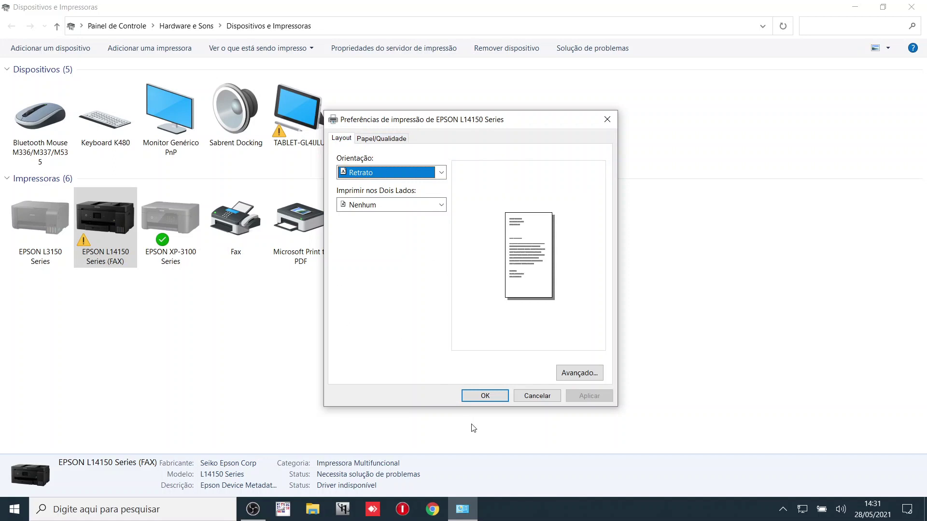
Step: Close the printing preferences and remove the EPSON L14150 Series (FAX) device, confirming the removal
{"action": "left_click", "coordinate": [489, 398]}
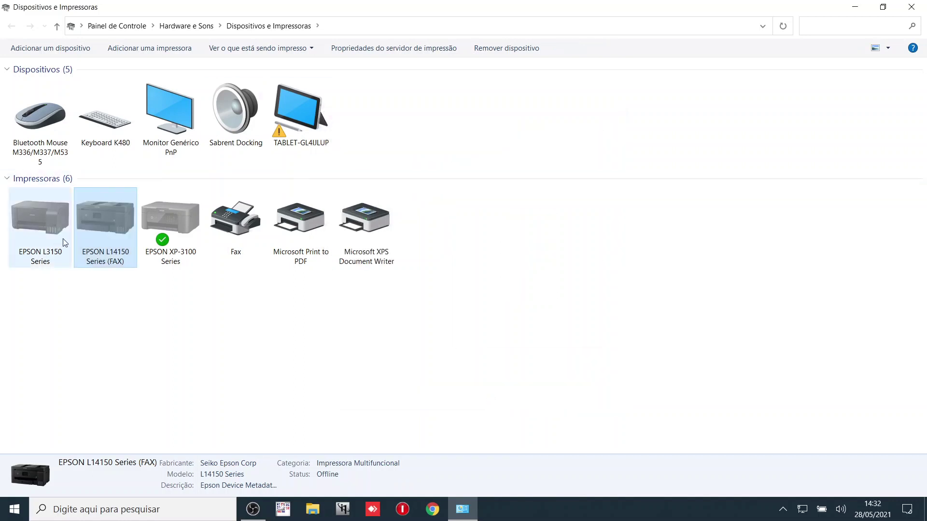
{"action": "right_click", "coordinate": [116, 256]}
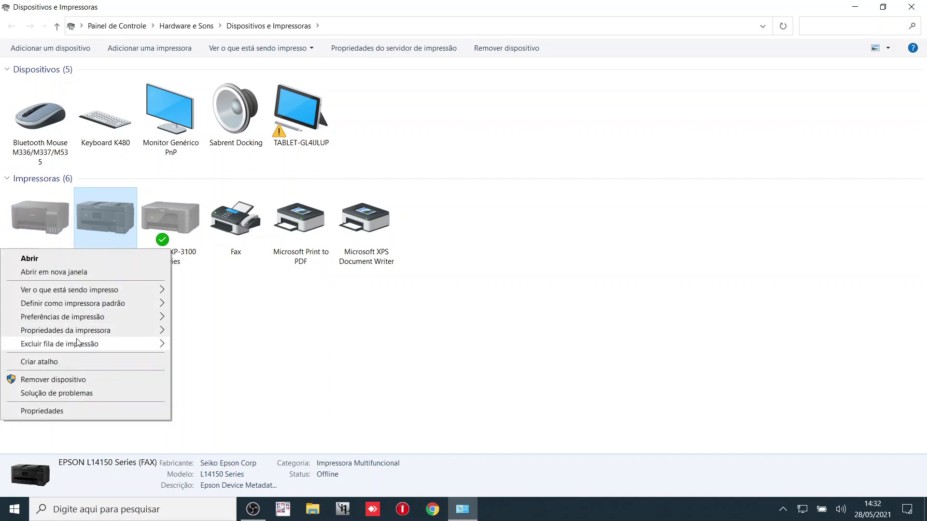
{"action": "left_click", "coordinate": [68, 380]}
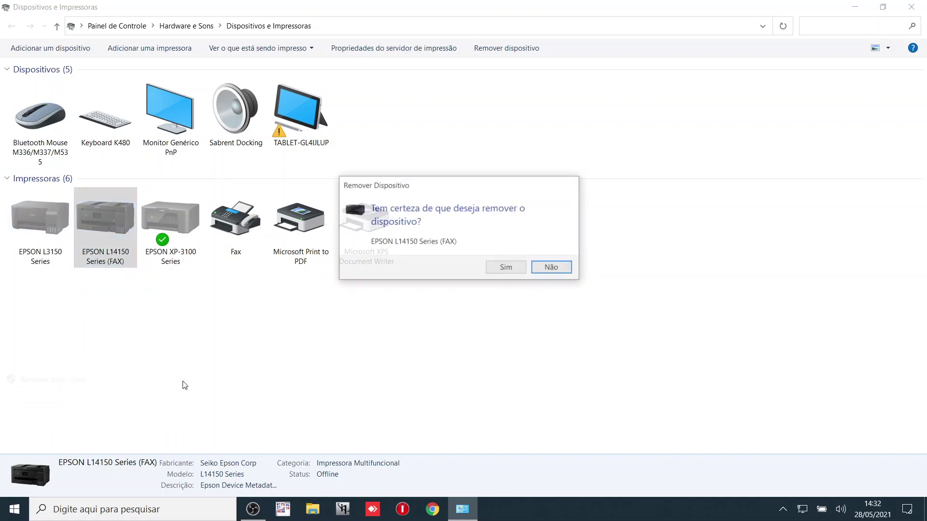
{"action": "left_click", "coordinate": [517, 270]}
{"action": "left_click_drag", "start_coordinate": [412, 323], "coordinate": [48, 193]}
{"action": "left_click", "coordinate": [285, 350]}
Step: Switch to Chrome, search the web for "download drepson l14150" and open Epson's official L14150 support page
{"action": "left_click", "coordinate": [433, 510]}
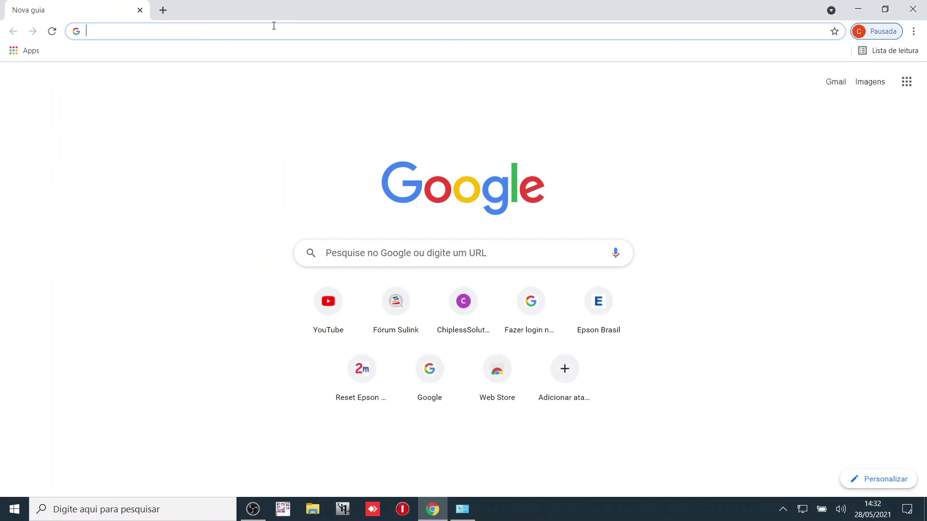
{"action": "type", "text": "download drepson l14150"}
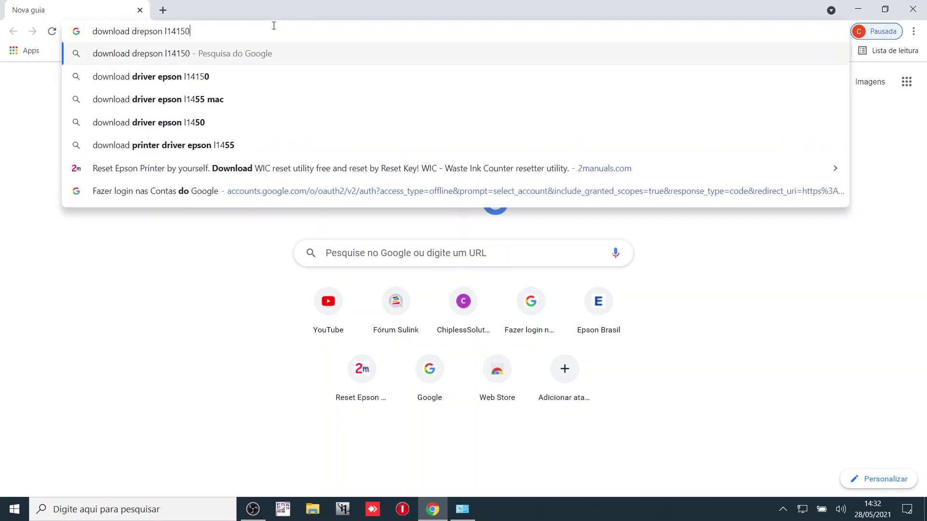
{"action": "key", "text": "Return"}
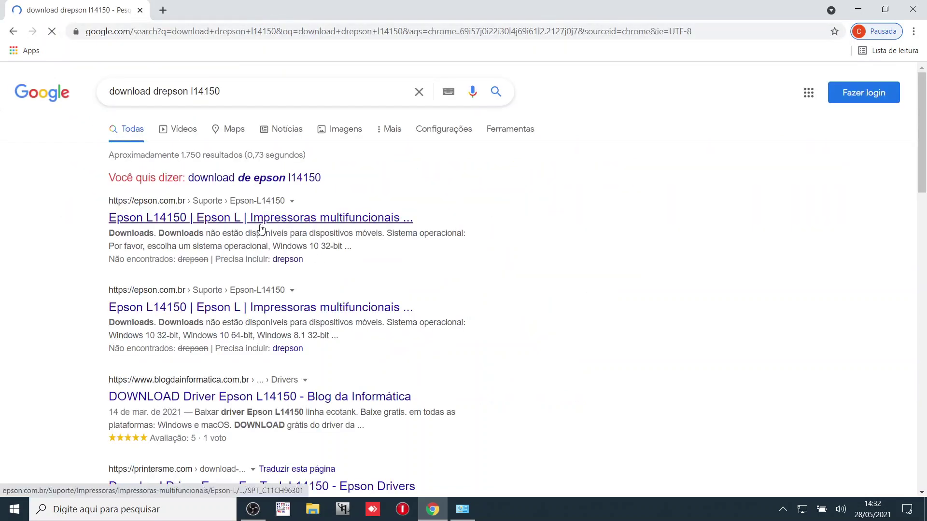
{"action": "scroll", "coordinate": [260, 228], "scroll_direction": "down", "scroll_amount": 3}
{"action": "scroll", "coordinate": [183, 200], "scroll_direction": "up", "scroll_amount": 3}
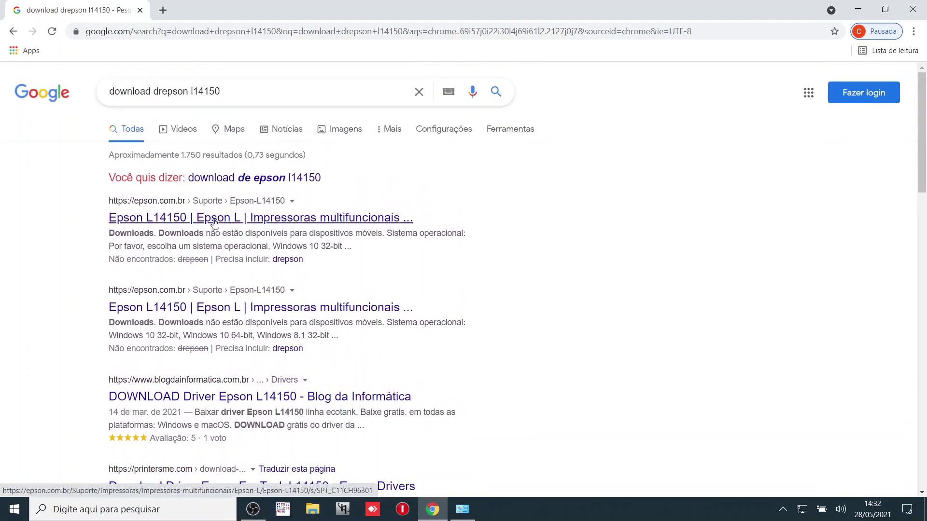
{"action": "left_click", "coordinate": [173, 221]}
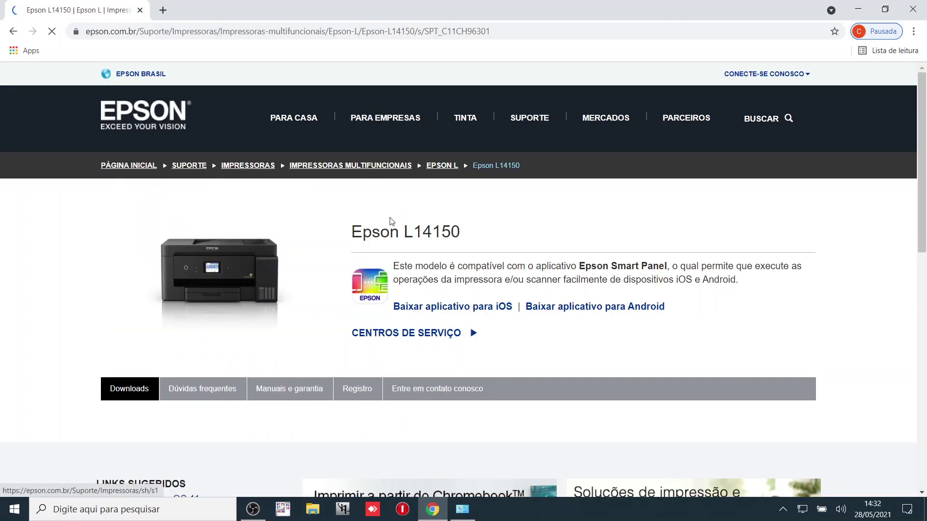
Step: Review the operating system choices for the L14150 downloads, keeping Windows 10 64-bit selected
{"action": "scroll", "coordinate": [275, 227], "scroll_direction": "down", "scroll_amount": 5}
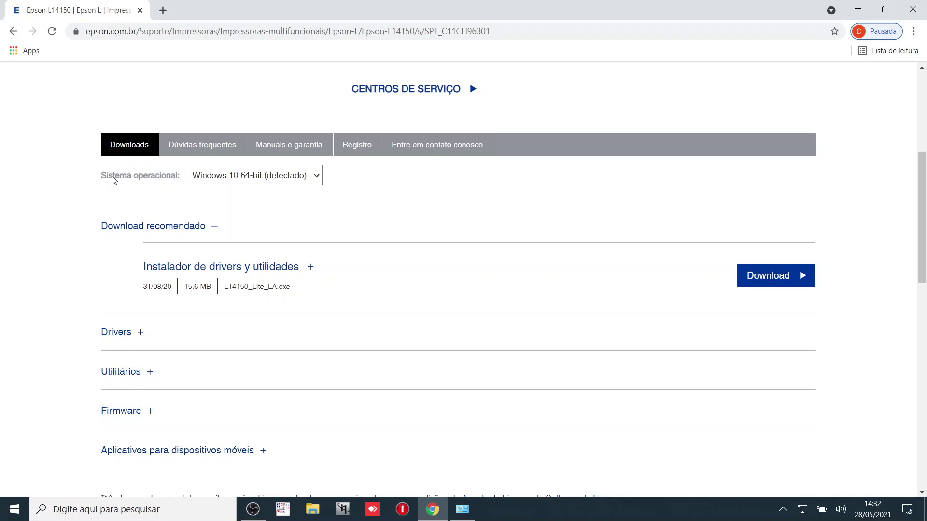
{"action": "left_click_drag", "start_coordinate": [90, 184], "coordinate": [179, 182]}
{"action": "left_click", "coordinate": [198, 182]}
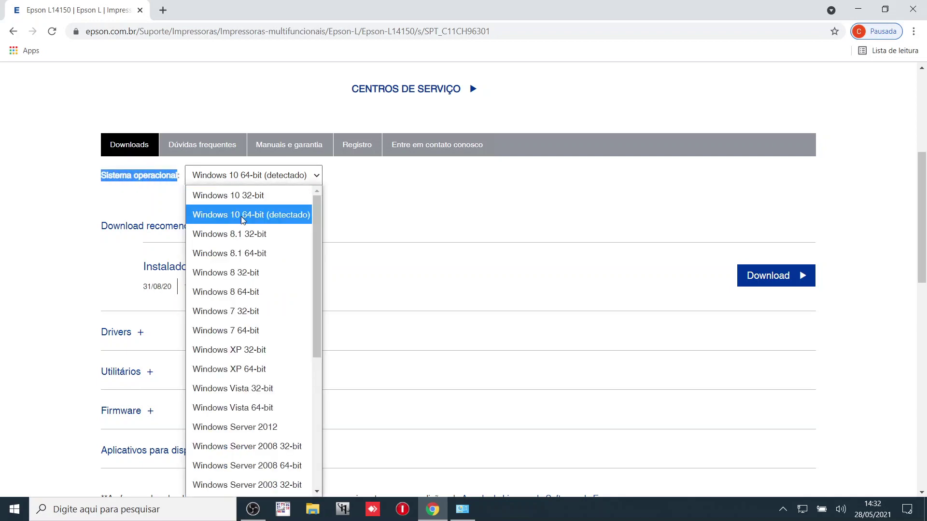
{"action": "scroll", "coordinate": [242, 227], "scroll_direction": "down", "scroll_amount": 5}
{"action": "scroll", "coordinate": [242, 371], "scroll_direction": "up", "scroll_amount": 5}
{"action": "left_click", "coordinate": [381, 205]}
{"action": "left_click", "coordinate": [382, 206]}
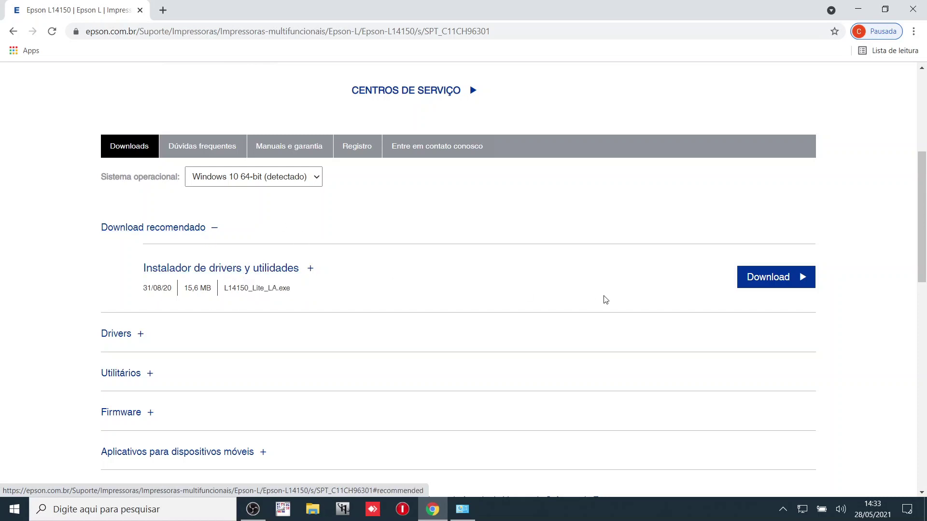
Step: Download the printer driver v3.00.01 (L14150_X64_30001_LA.exe) from the Drivers section and launch the installer
{"action": "left_click", "coordinate": [174, 231]}
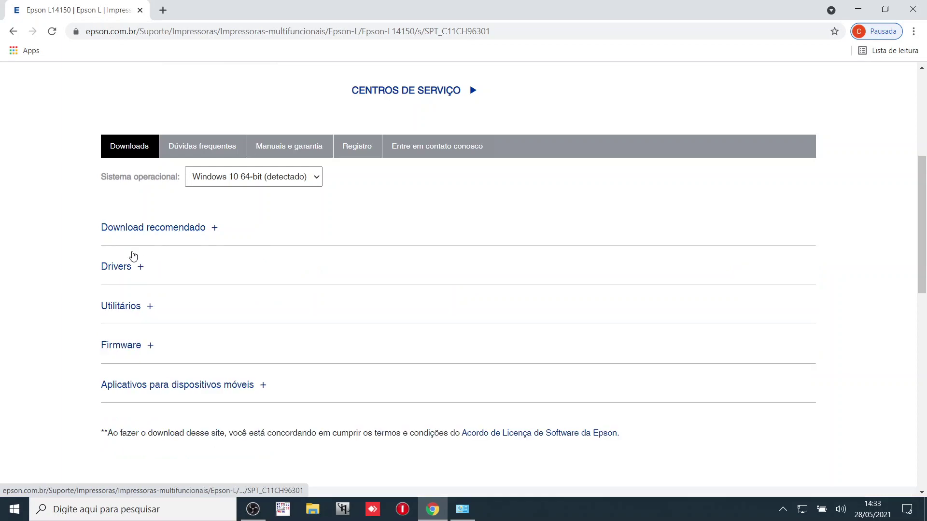
{"action": "left_click", "coordinate": [116, 267]}
{"action": "scroll", "coordinate": [126, 281], "scroll_direction": "down", "scroll_amount": 5}
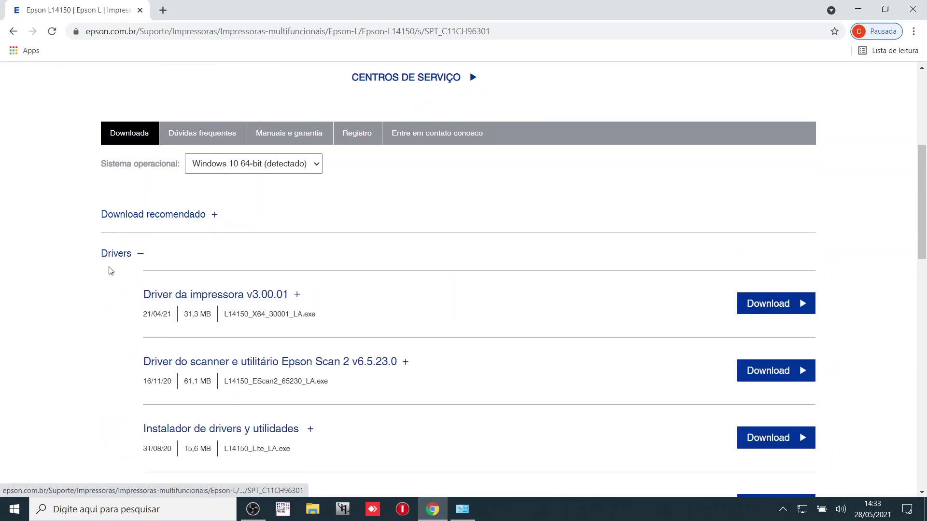
{"action": "scroll", "coordinate": [126, 236], "scroll_direction": "up", "scroll_amount": 2}
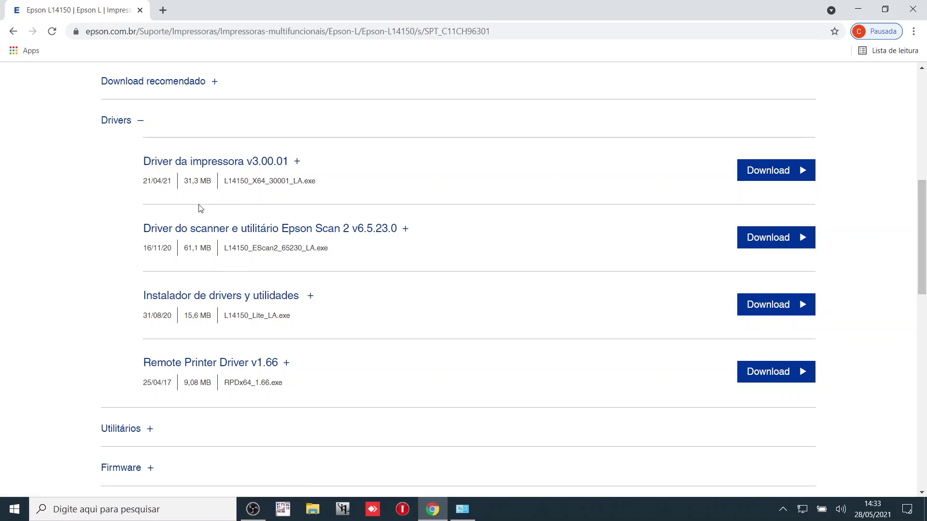
{"action": "left_click", "coordinate": [769, 181]}
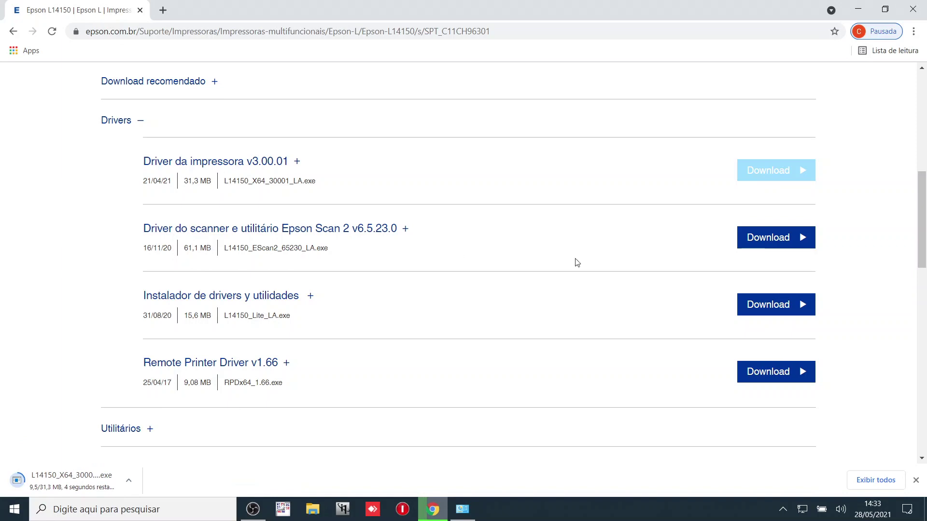
{"action": "left_click", "coordinate": [83, 477]}
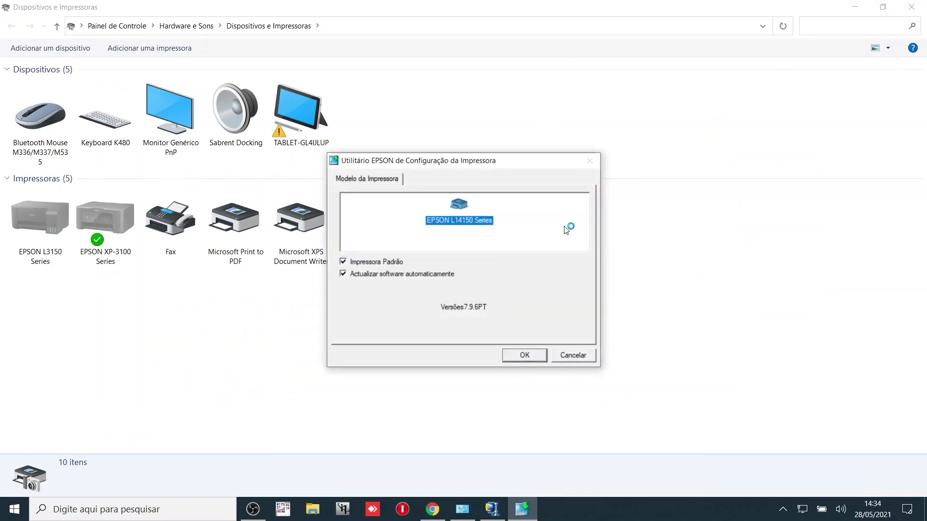
Step: Disable automatic software updates for the EPSON L14150 Series in the installer and accept Portuguese as the language
{"action": "left_click", "coordinate": [393, 276]}
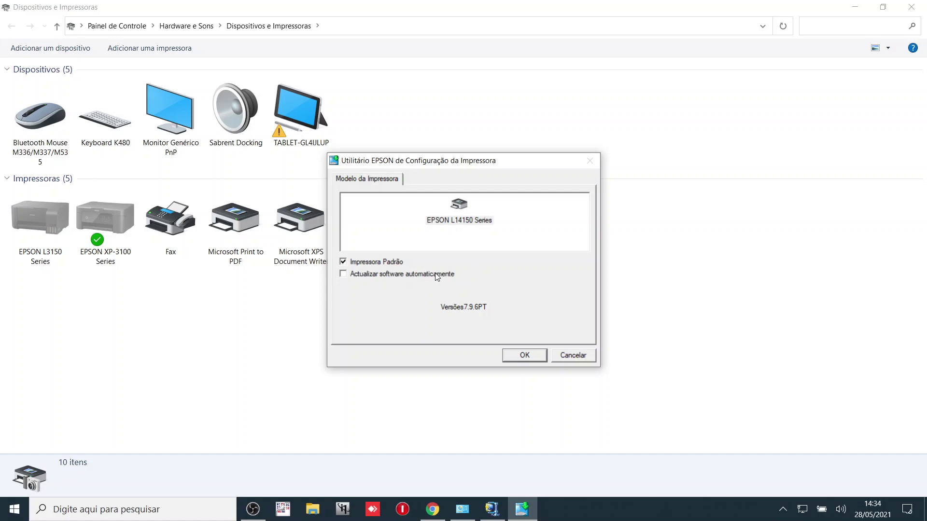
{"action": "left_click", "coordinate": [514, 358]}
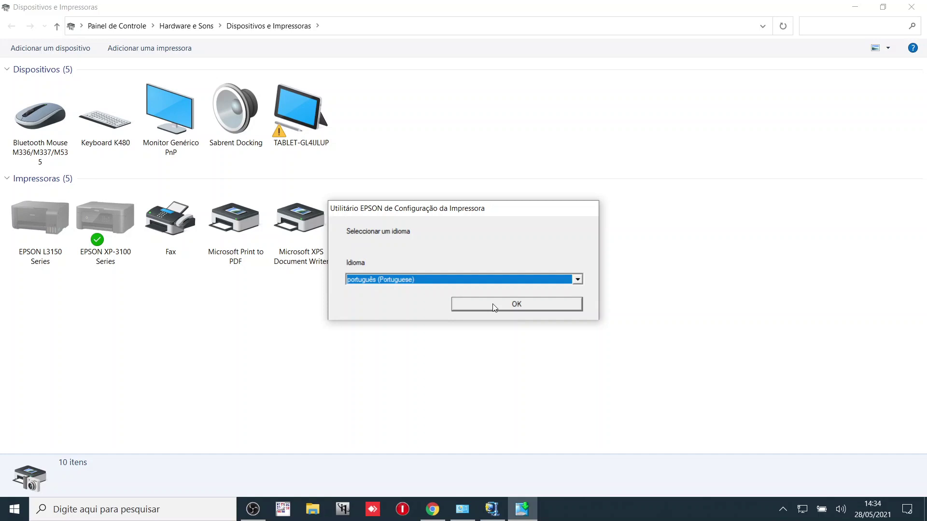
{"action": "left_click", "coordinate": [390, 281]}
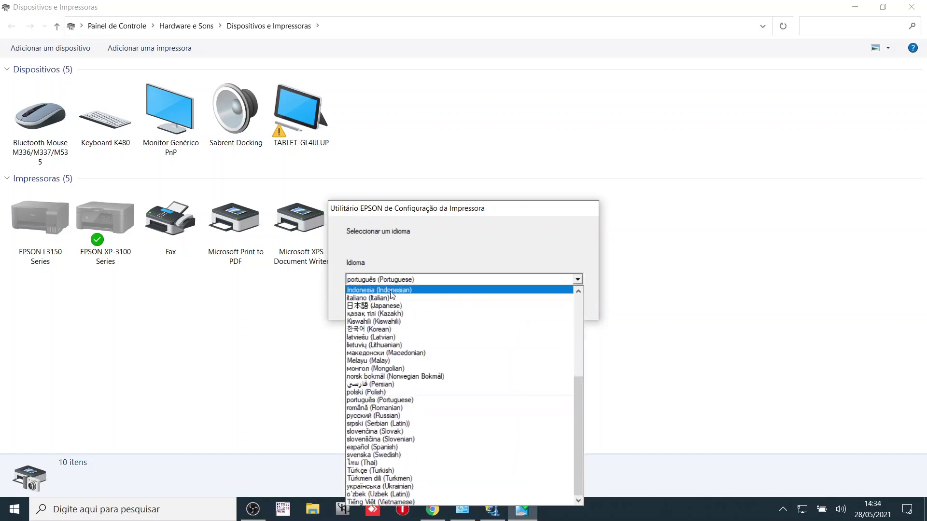
{"action": "left_click", "coordinate": [421, 214]}
{"action": "left_click", "coordinate": [558, 311]}
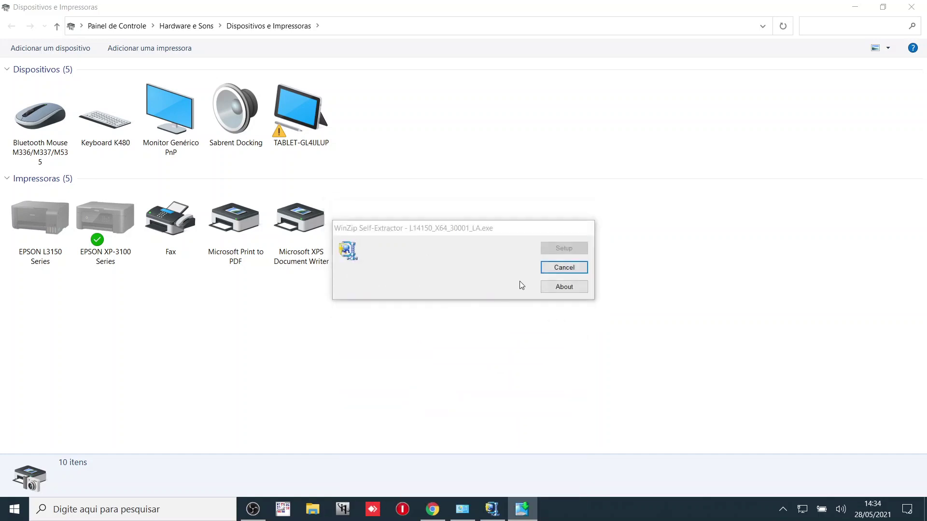
Step: Accept the Epson licence agreement and complete the driver installation using a USB connection
{"action": "left_click", "coordinate": [327, 329]}
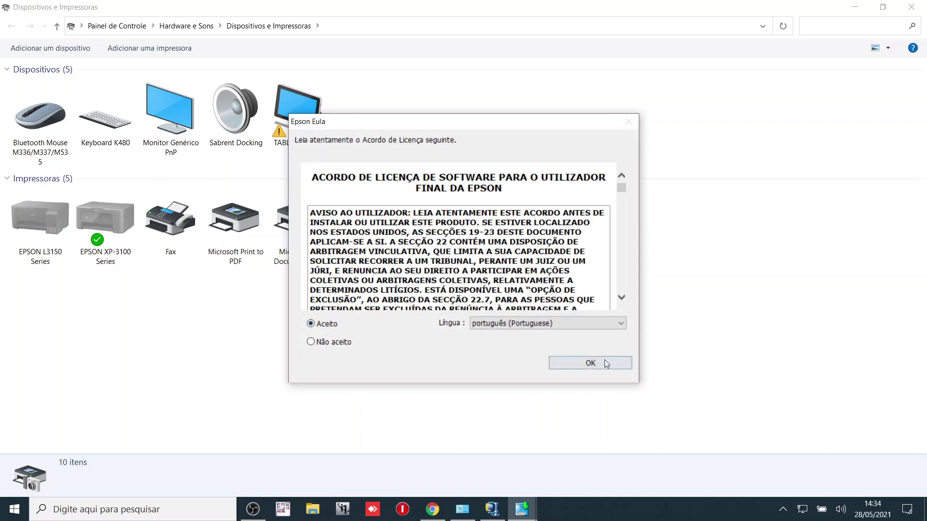
{"action": "left_click", "coordinate": [598, 362]}
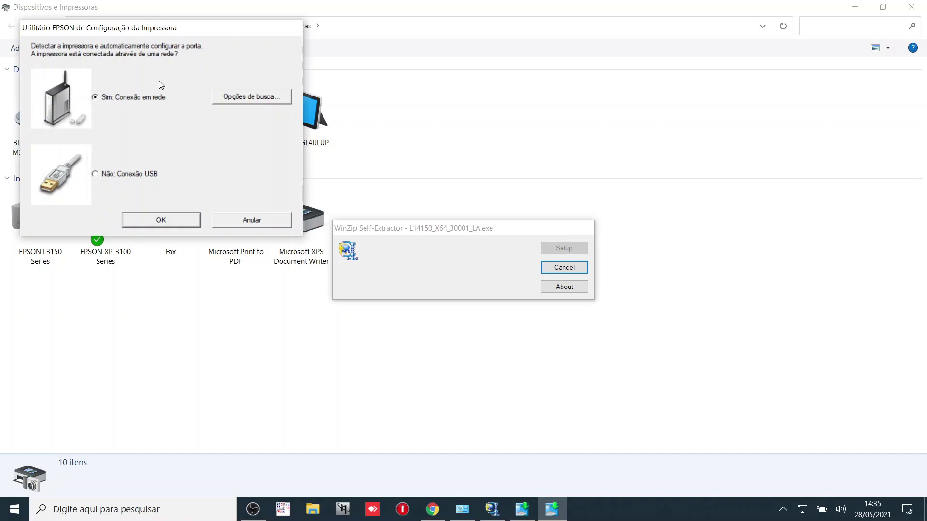
{"action": "left_click", "coordinate": [121, 174]}
{"action": "left_click", "coordinate": [151, 222]}
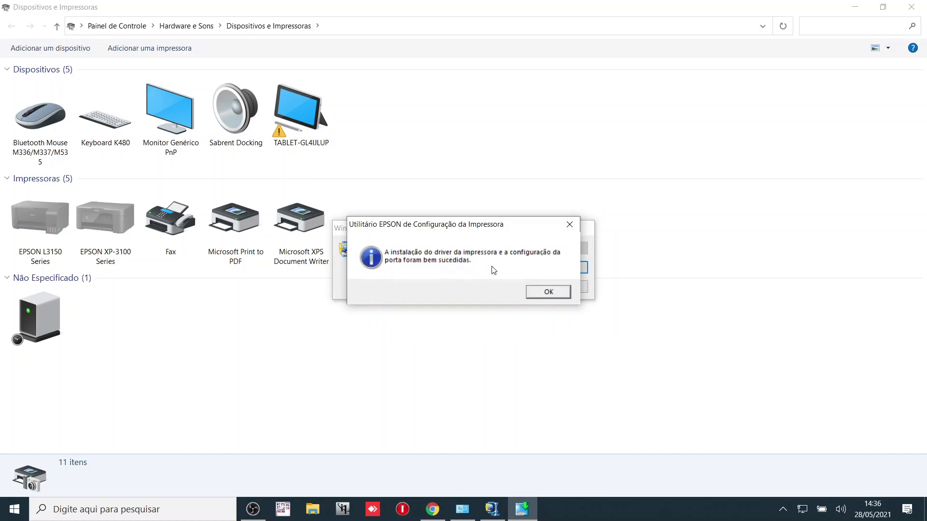
{"action": "left_click", "coordinate": [545, 293]}
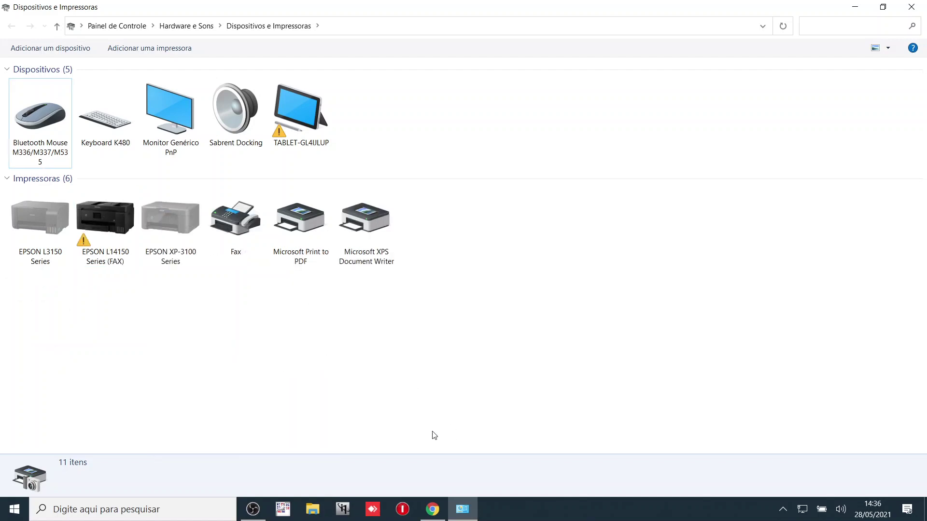
Step: Open the printing preferences of the EPSON L14150 Series queue, not its FAX queue
{"action": "left_click", "coordinate": [124, 256]}
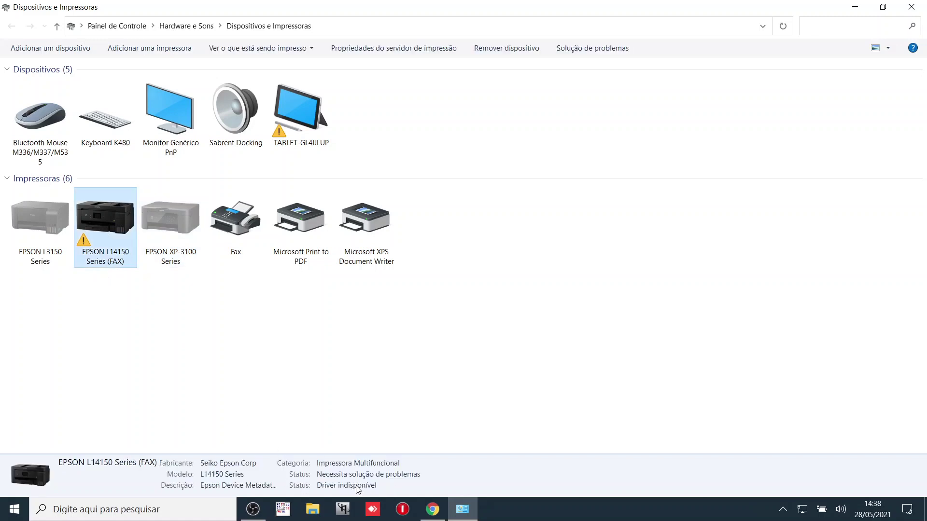
{"action": "right_click", "coordinate": [103, 246]}
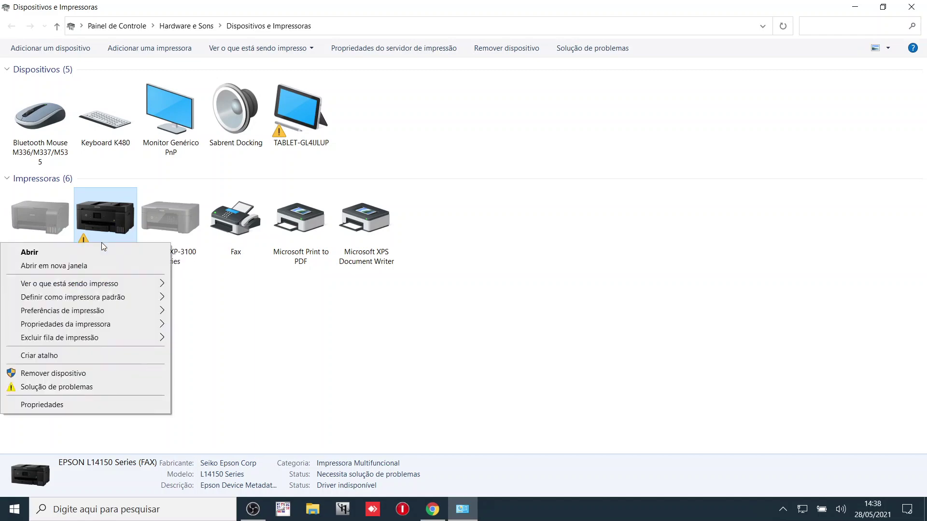
{"action": "mouse_move", "coordinate": [109, 311]}
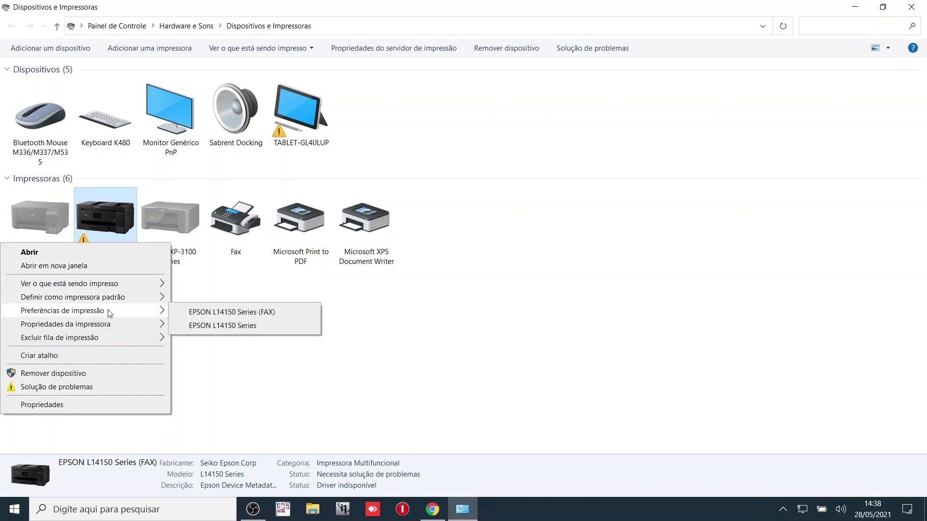
{"action": "left_click", "coordinate": [217, 327]}
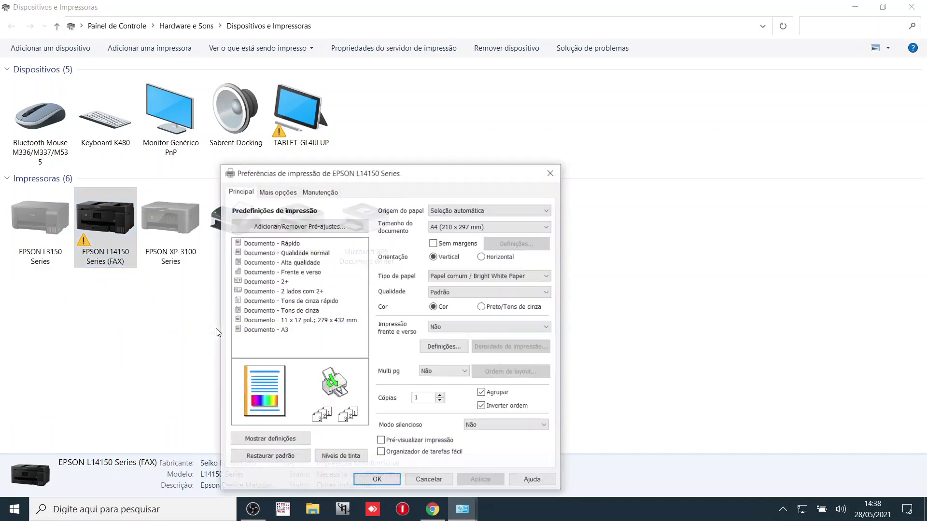
{"action": "left_click_drag", "start_coordinate": [416, 169], "coordinate": [448, 113]}
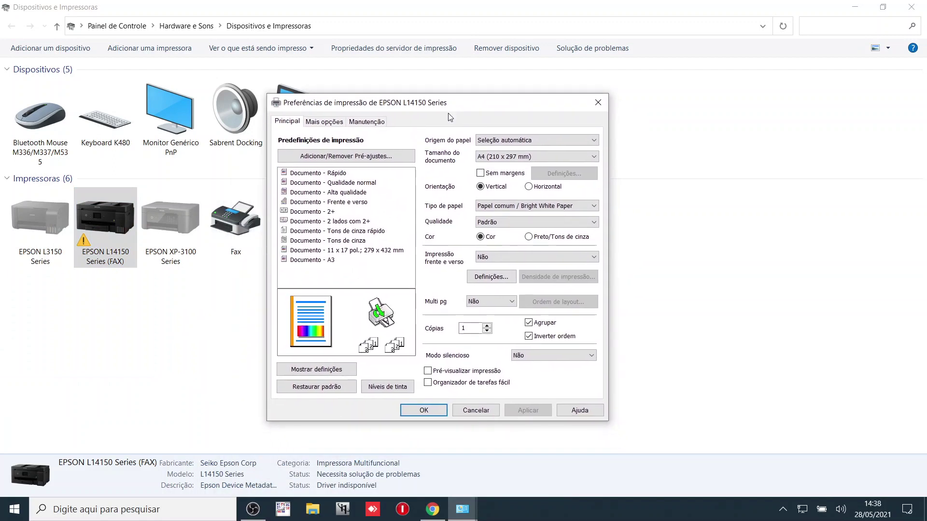
Step: Examine the paper source choices, additional options and maintenance tools in the printing preferences, then close them
{"action": "left_click", "coordinate": [506, 141]}
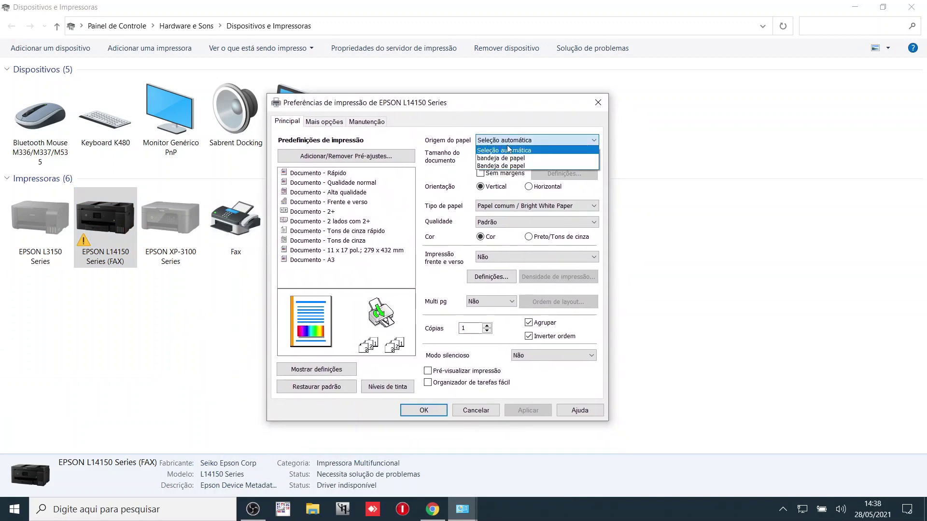
{"action": "left_click", "coordinate": [505, 127]}
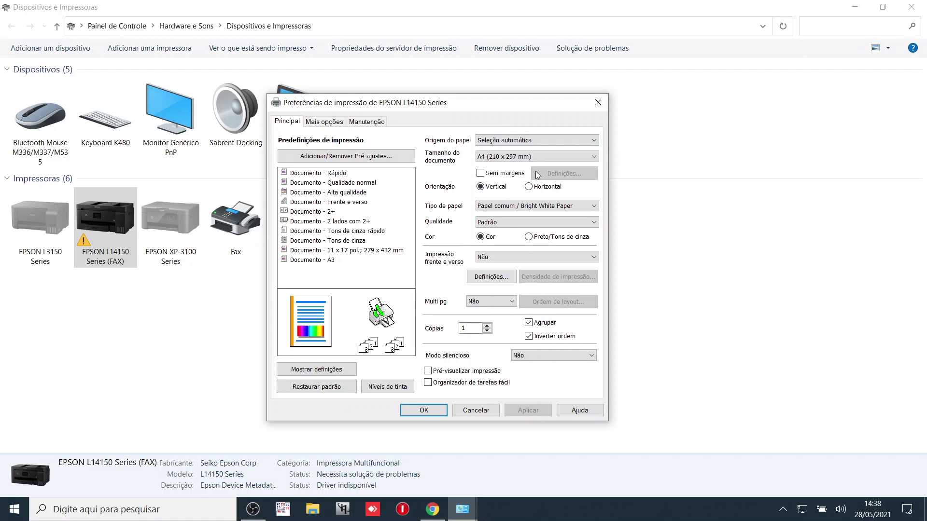
{"action": "left_click", "coordinate": [336, 123]}
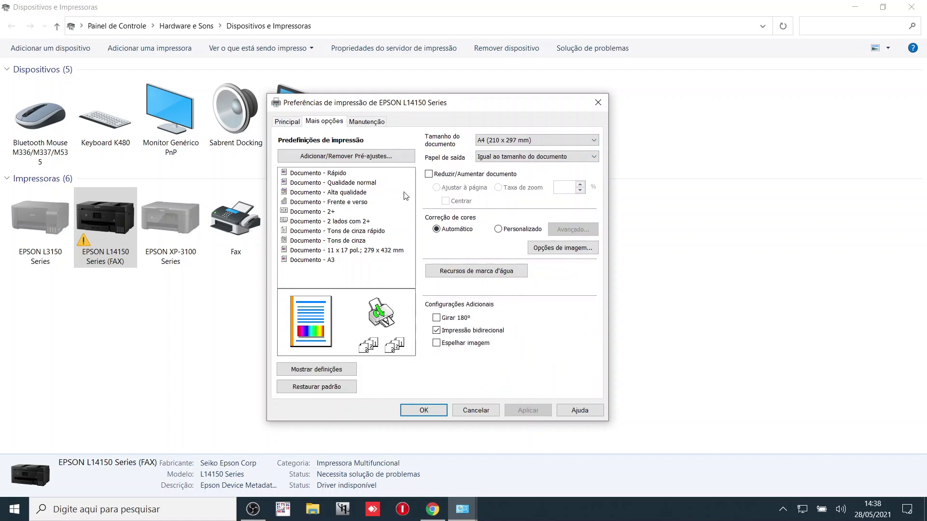
{"action": "left_click", "coordinate": [385, 124]}
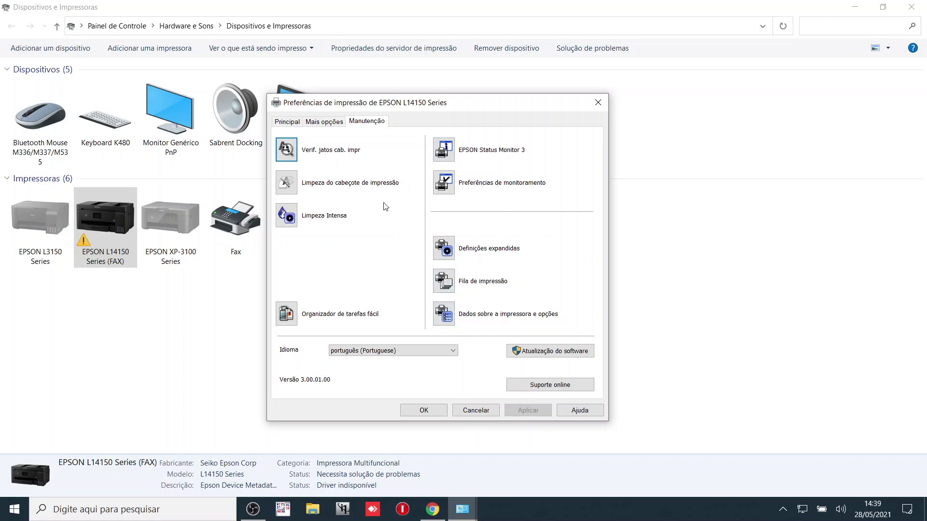
{"action": "left_click", "coordinate": [298, 124]}
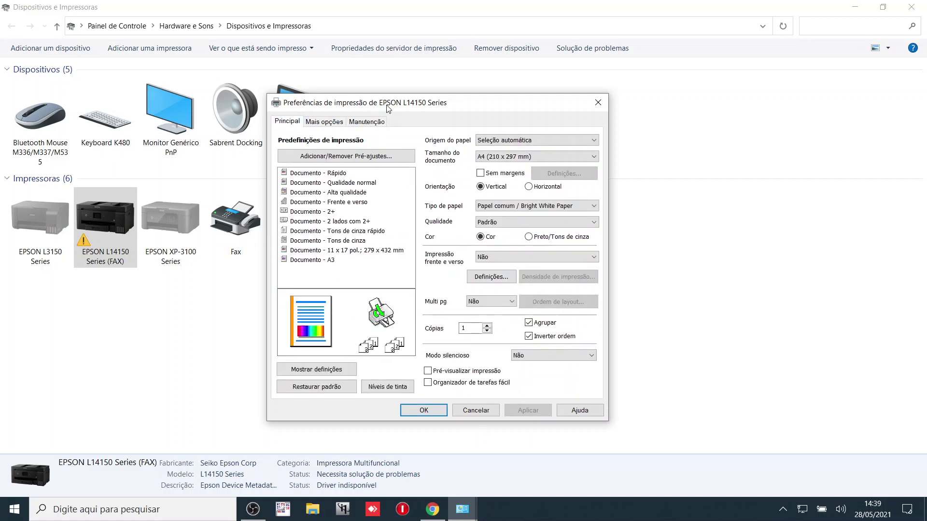
{"action": "left_click", "coordinate": [439, 408]}
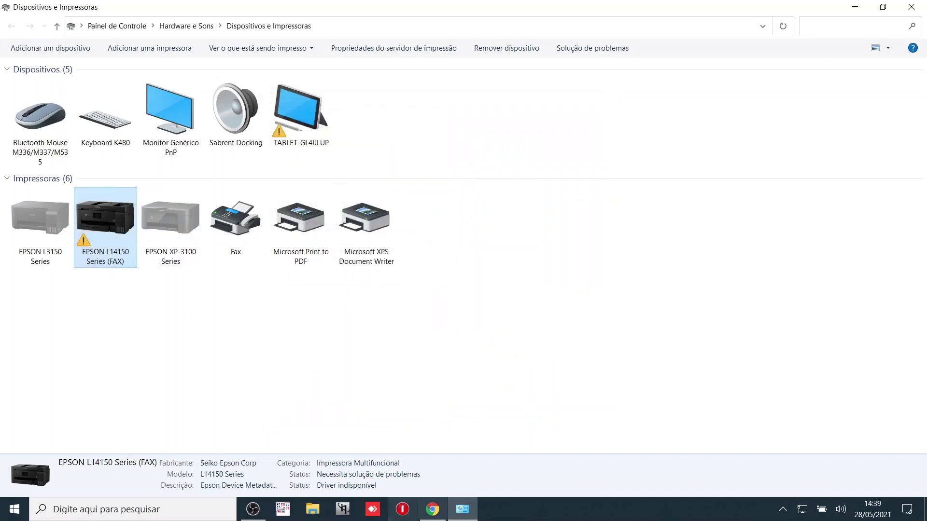
Step: Switch to Chrome and try to download the Epson Scan 2 v6.5.23.0 scanner driver for Windows 10 64-bit
{"action": "left_click", "coordinate": [433, 509]}
{"action": "scroll", "coordinate": [251, 232], "scroll_direction": "up", "scroll_amount": 7}
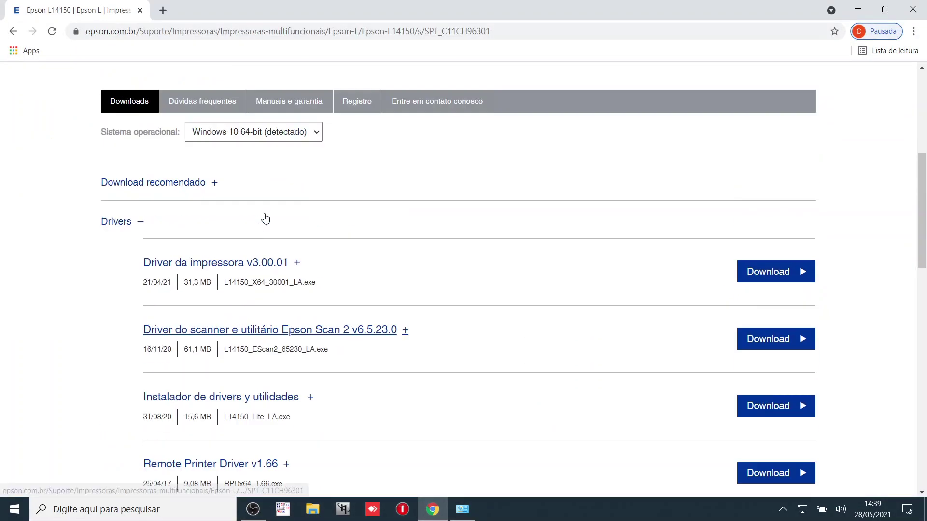
{"action": "scroll", "coordinate": [219, 214], "scroll_direction": "down", "scroll_amount": 5}
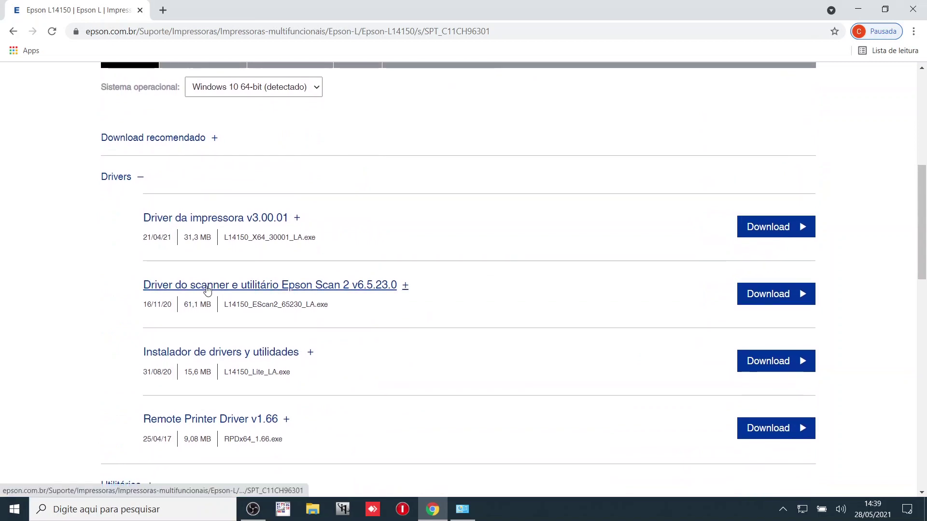
{"action": "left_click", "coordinate": [789, 294]}
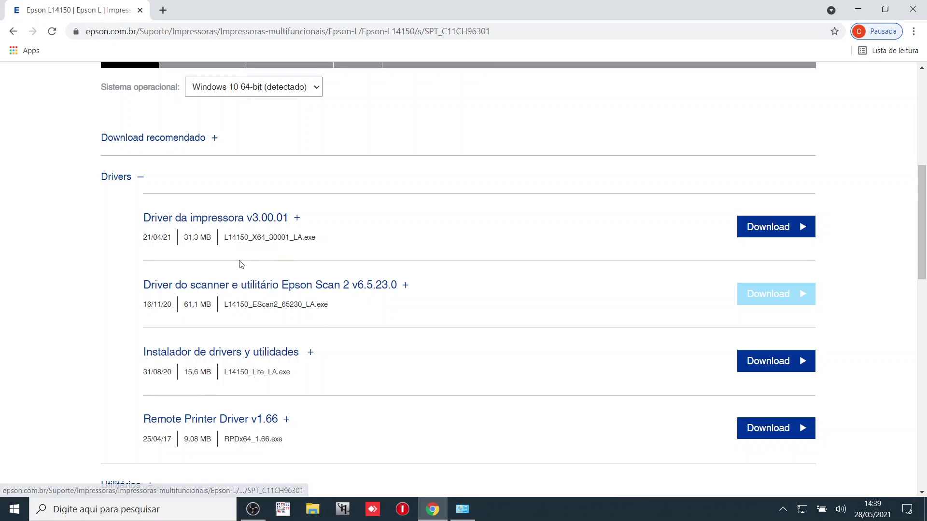
Step: Set the operating system on the Epson L14150 support page to Windows 8 64-bit and load its downloads
{"action": "scroll", "coordinate": [269, 211], "scroll_direction": "up", "scroll_amount": 5}
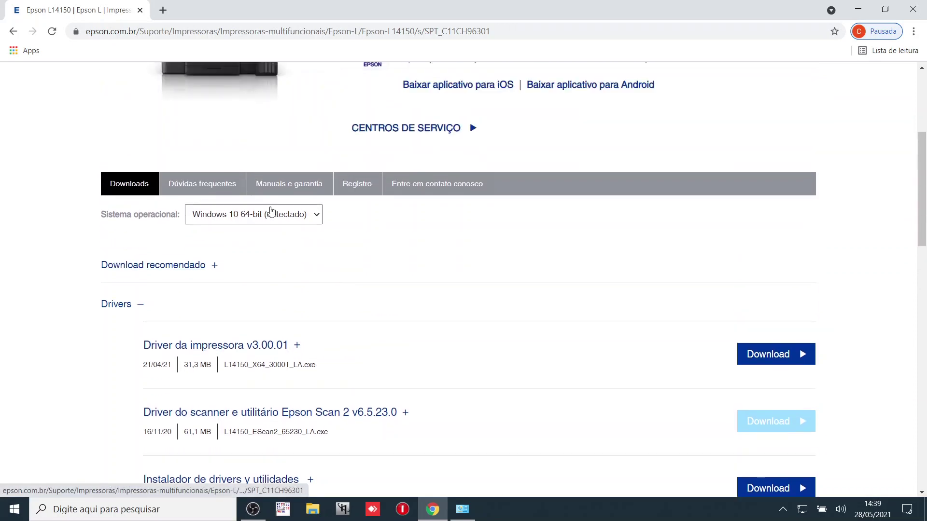
{"action": "left_click", "coordinate": [254, 368]}
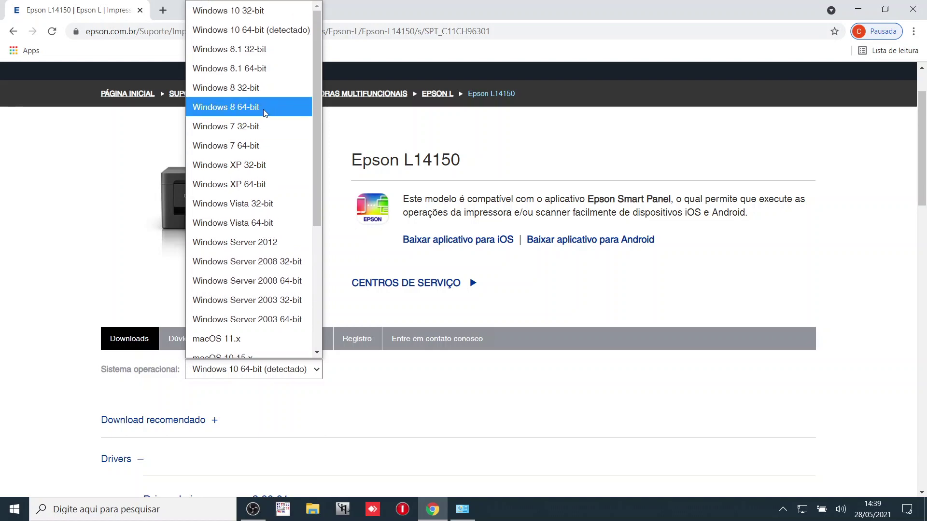
{"action": "left_click", "coordinate": [263, 109]}
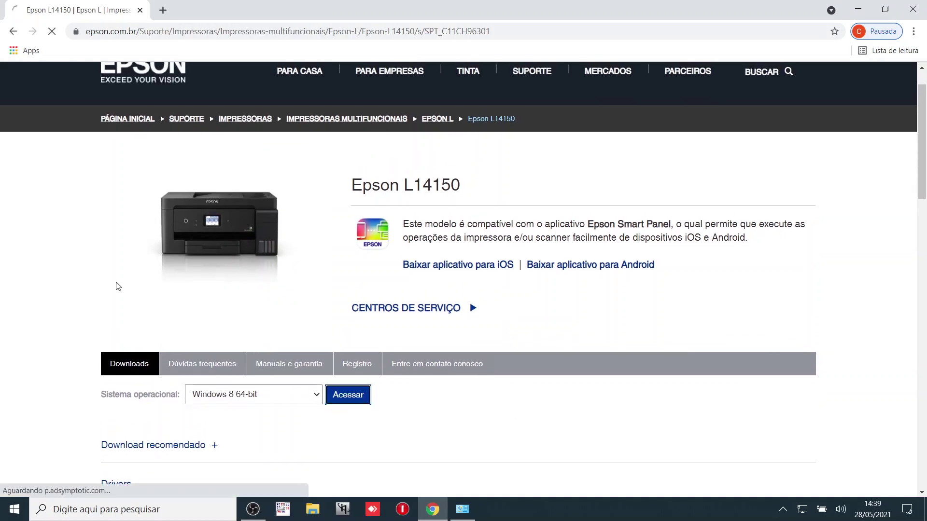
{"action": "scroll", "coordinate": [116, 285], "scroll_direction": "down", "scroll_amount": 5}
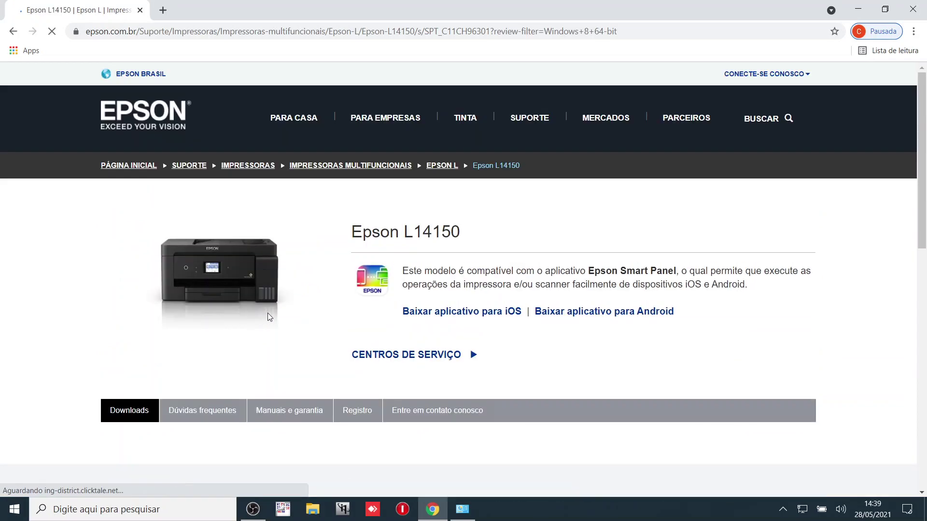
Step: Expand the Windows 8 64-bit drivers list and try to download the Epson Scan 2 v6.5.23.0 scanner driver
{"action": "scroll", "coordinate": [268, 314], "scroll_direction": "down", "scroll_amount": 6}
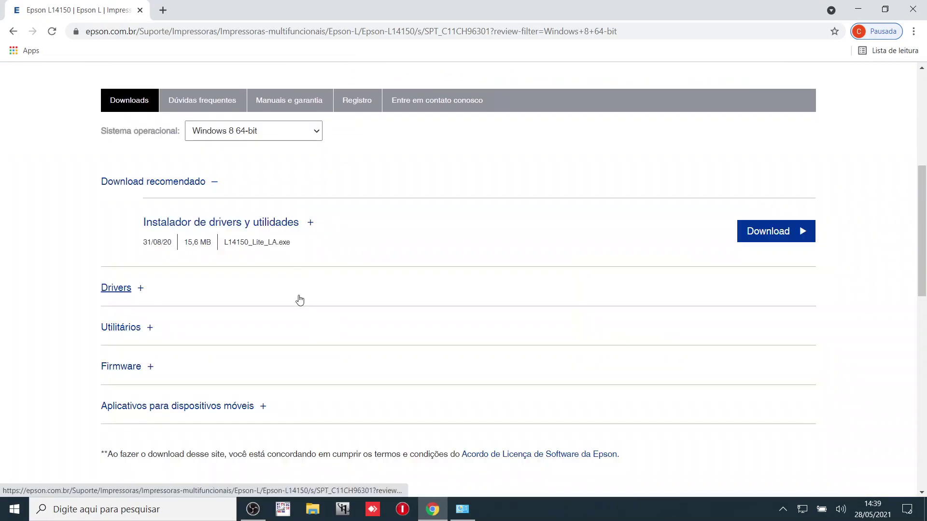
{"action": "left_click", "coordinate": [117, 269]}
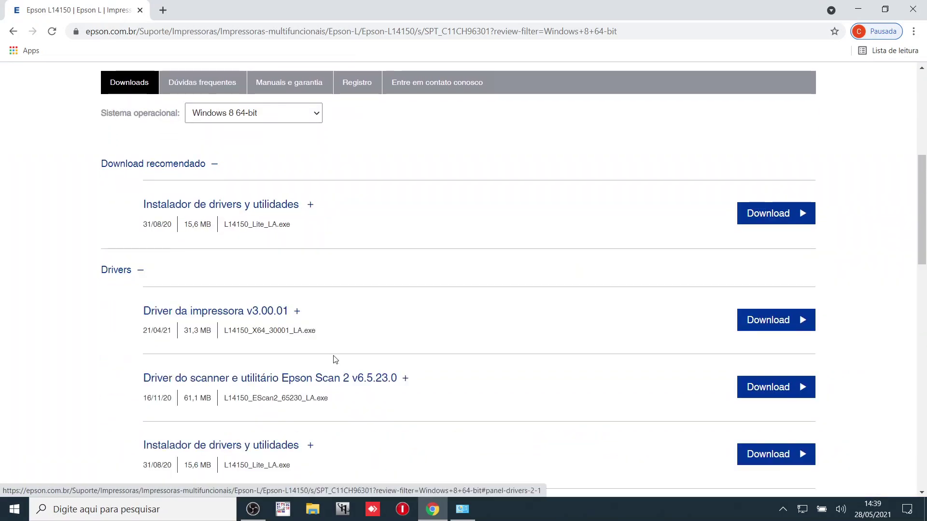
{"action": "scroll", "coordinate": [335, 359], "scroll_direction": "down", "scroll_amount": 3}
{"action": "left_click", "coordinate": [767, 267]}
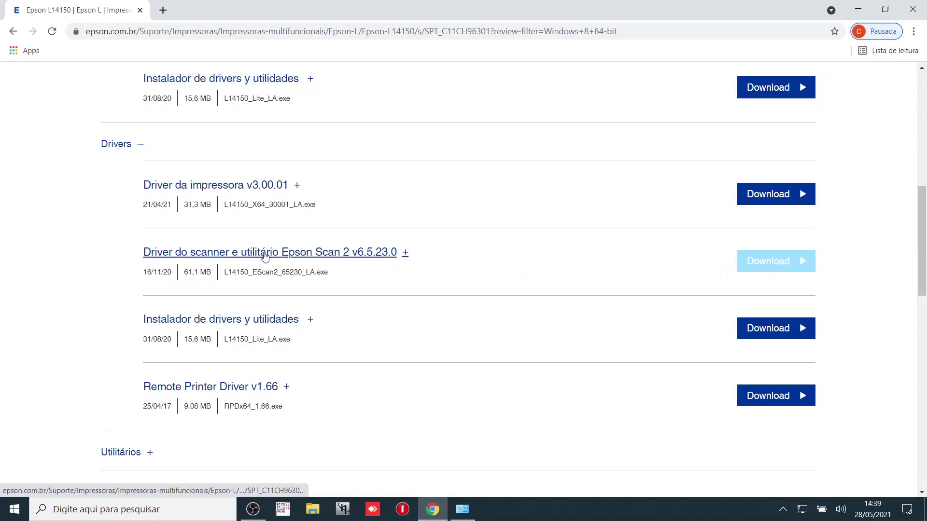
Step: Download the recommended drivers and utilities installer, L14150_Lite_LA.exe, and run the downloaded file
{"action": "scroll", "coordinate": [231, 250], "scroll_direction": "up", "scroll_amount": 4}
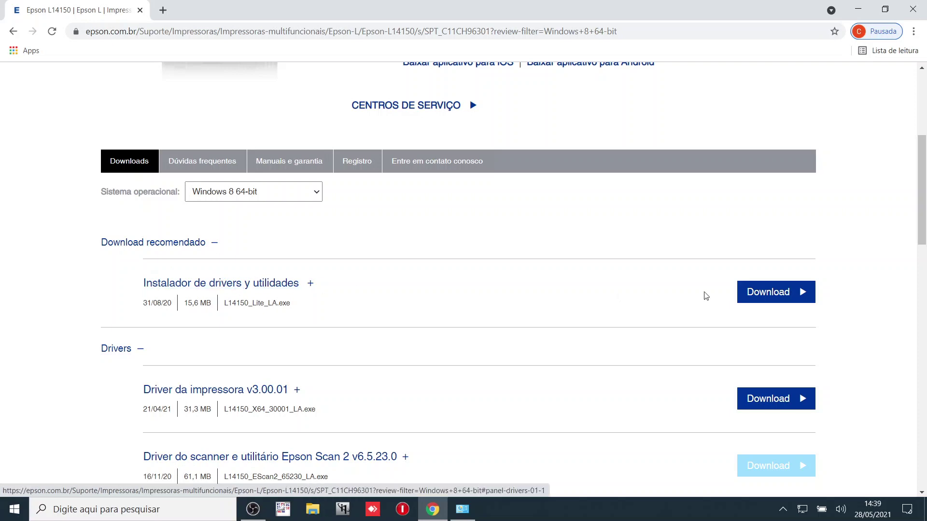
{"action": "left_click", "coordinate": [773, 292]}
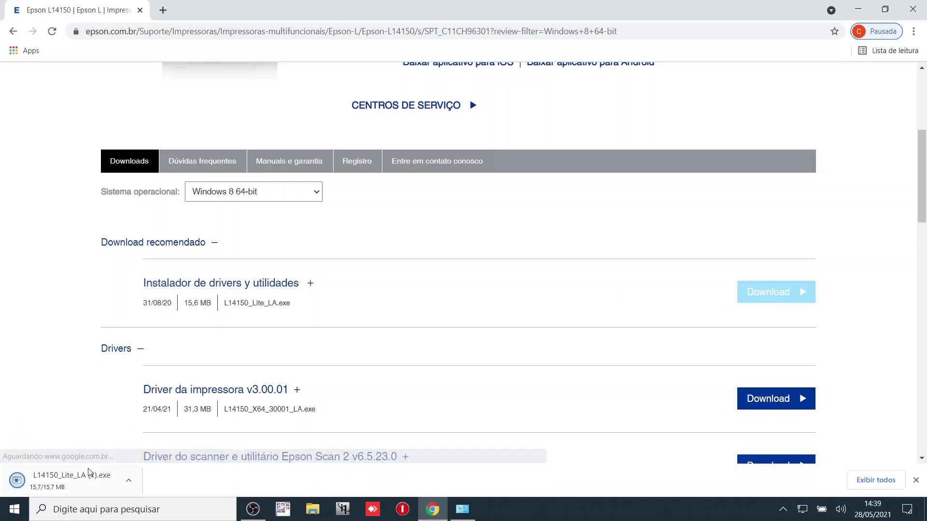
{"action": "left_click", "coordinate": [74, 484]}
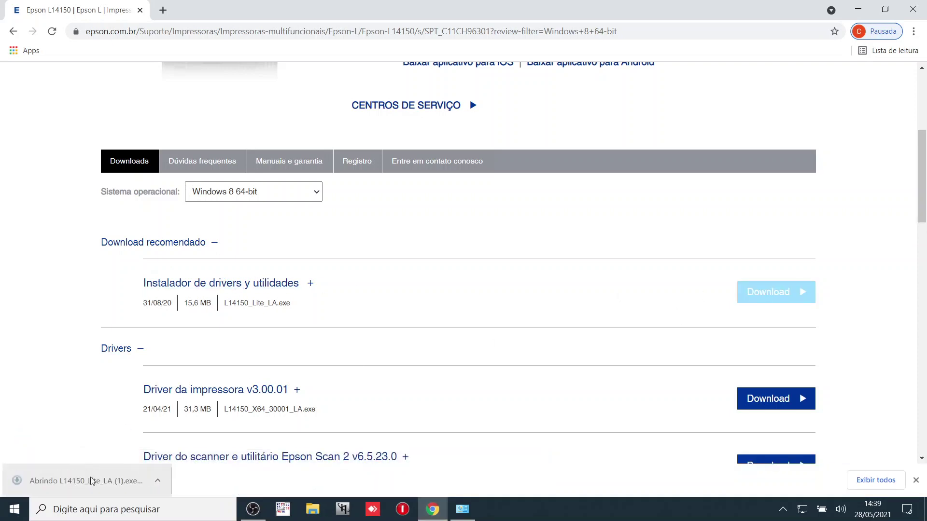
{"action": "left_click", "coordinate": [500, 272]}
Step: Start the Epson L14150 installer with Portuguese as the language and accept its licence agreement
{"action": "left_click", "coordinate": [858, 10]}
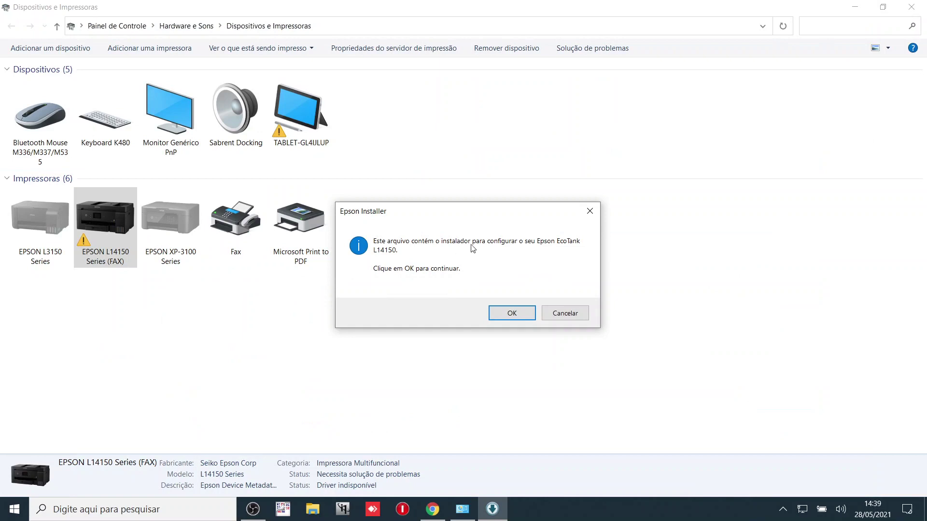
{"action": "left_click", "coordinate": [512, 314]}
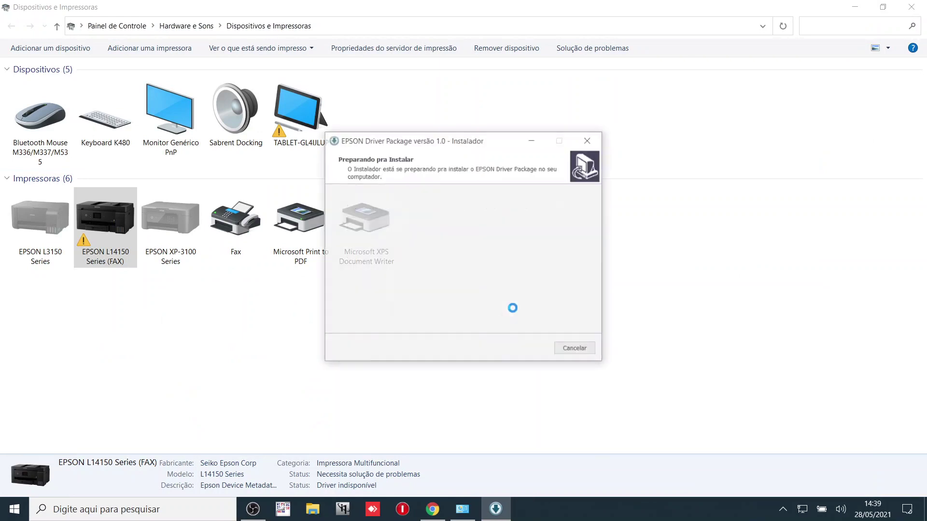
{"action": "left_click", "coordinate": [854, 6]}
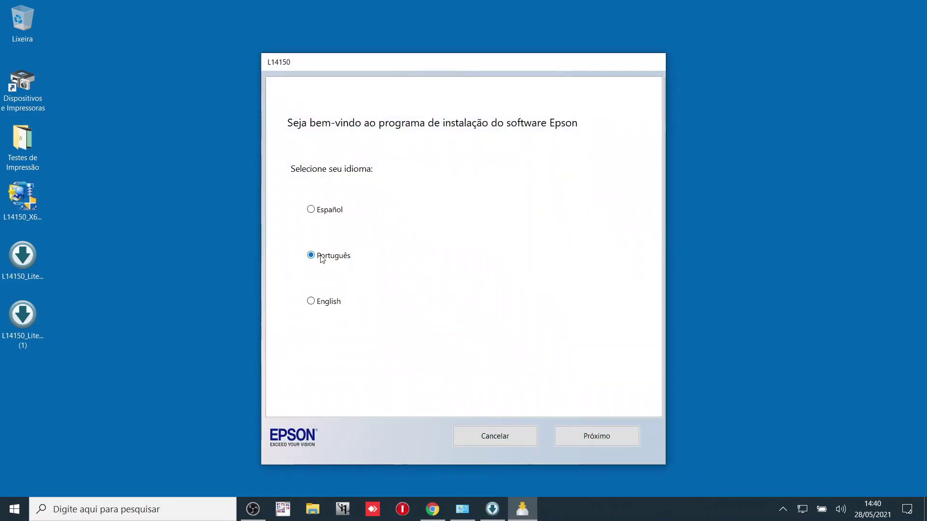
{"action": "left_click", "coordinate": [595, 436]}
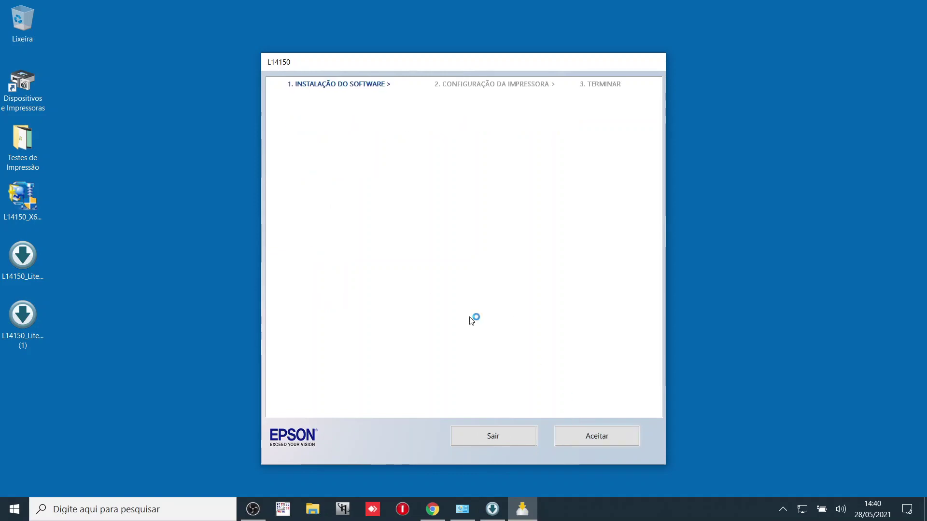
{"action": "left_click", "coordinate": [593, 443]}
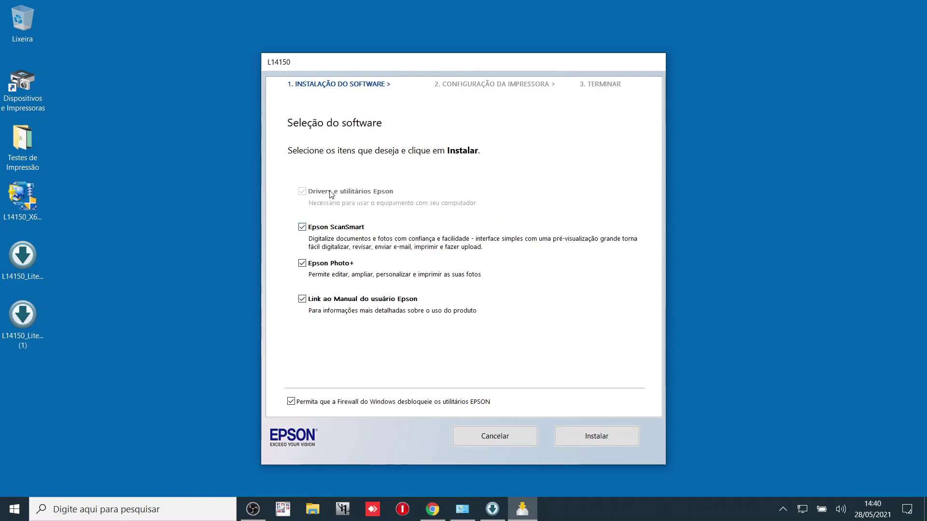
Step: Exclude Epson ScanSmart, Epson Photo+ and the user manual link, then start the installation, declining Epson's marketing research software
{"action": "left_click", "coordinate": [303, 228]}
{"action": "left_click", "coordinate": [302, 264]}
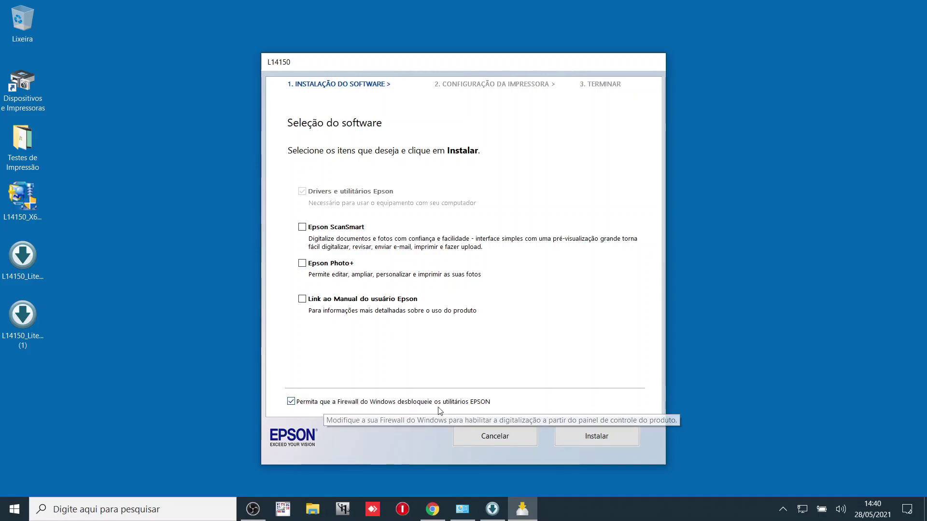
{"action": "left_click", "coordinate": [598, 438]}
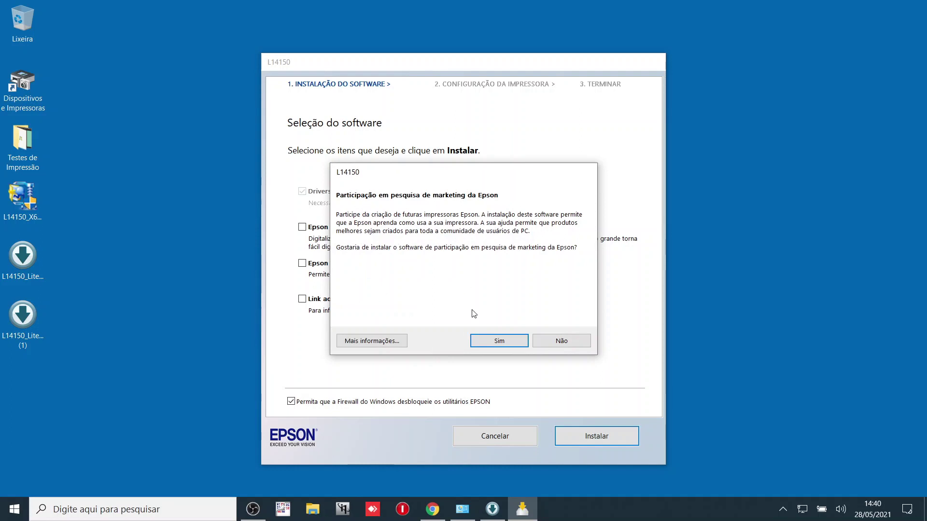
{"action": "left_click", "coordinate": [557, 343]}
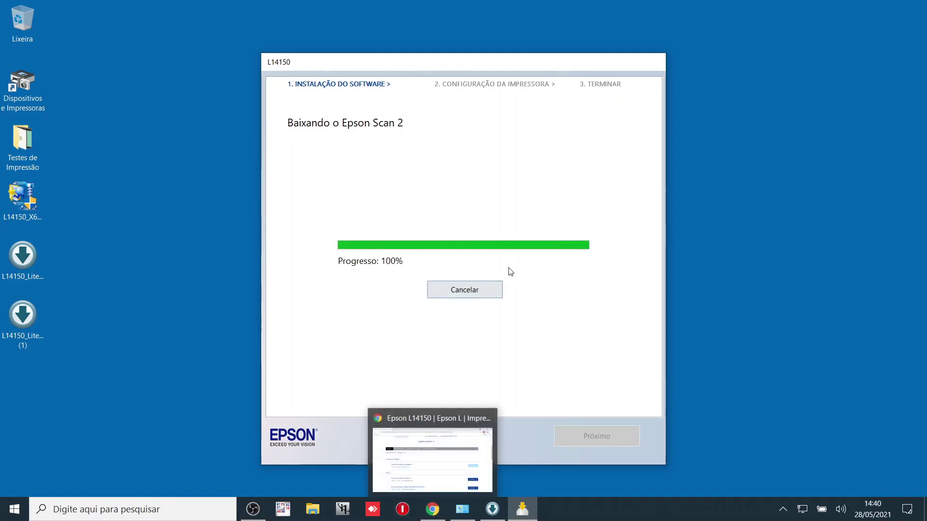
Step: Review the separate driver downloads on the Epson L14150 support page, then return to the installer
{"action": "left_click", "coordinate": [439, 513]}
{"action": "scroll", "coordinate": [760, 360], "scroll_direction": "down", "scroll_amount": 4}
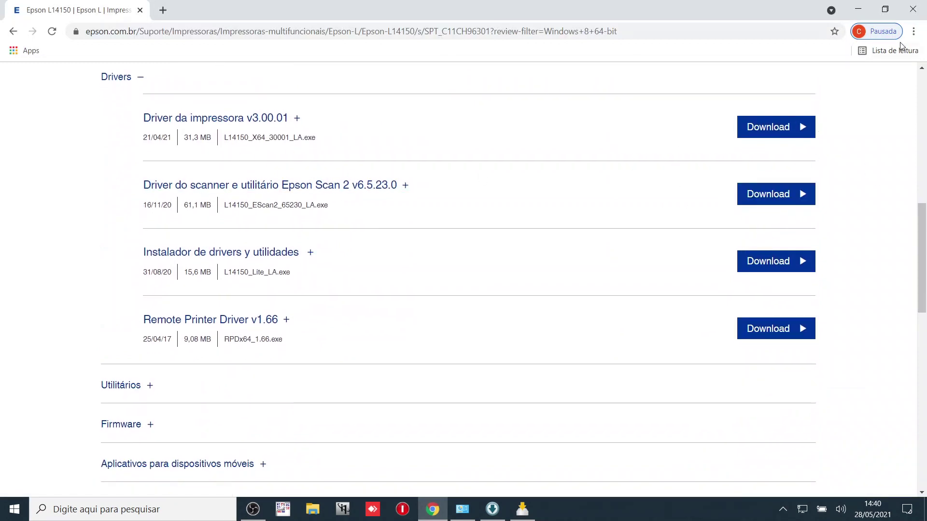
{"action": "left_click", "coordinate": [858, 10]}
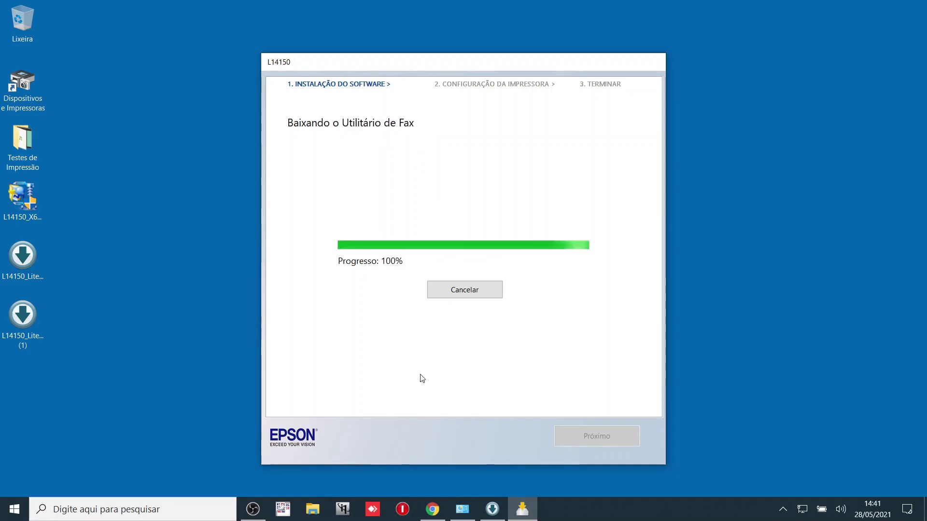
Step: Open forumsulink.com.br in a new browser tab and search the forum for "drivers epson"
{"action": "left_click", "coordinate": [433, 509]}
{"action": "left_click", "coordinate": [165, 10]}
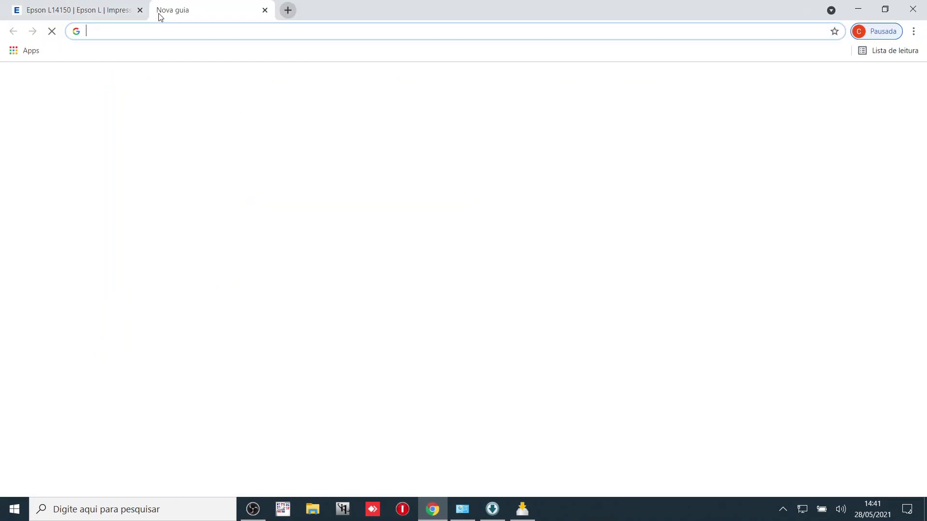
{"action": "type", "text": "forumsu"}
{"action": "key", "text": "Return"}
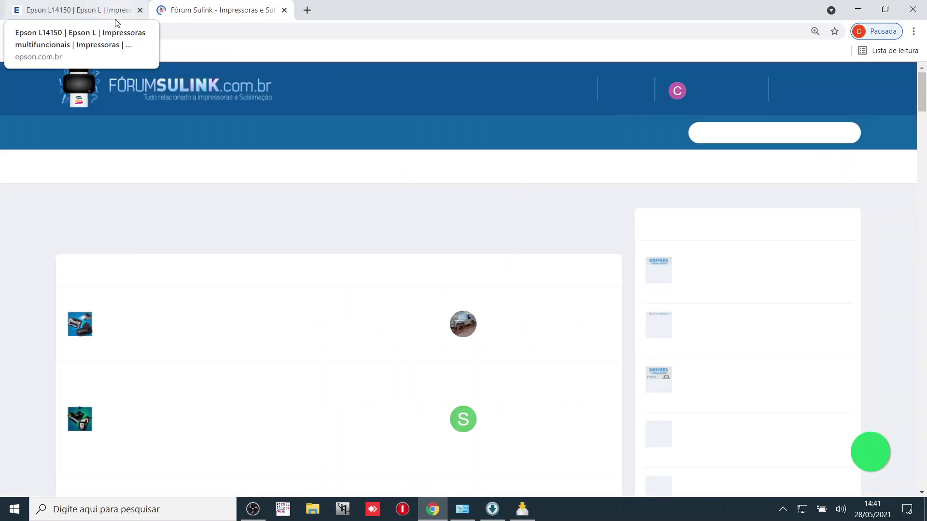
{"action": "left_click", "coordinate": [726, 136]}
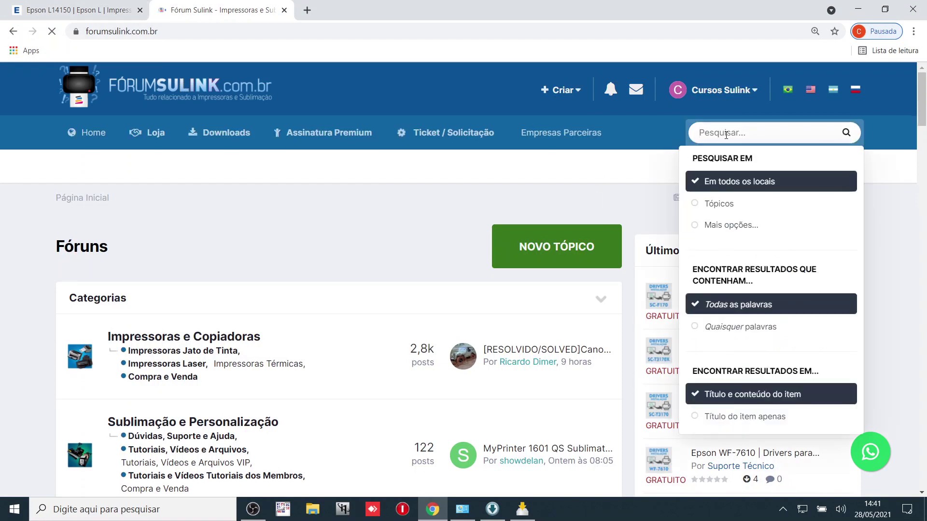
{"action": "type", "text": "drivers epson"}
{"action": "key", "text": "Return"}
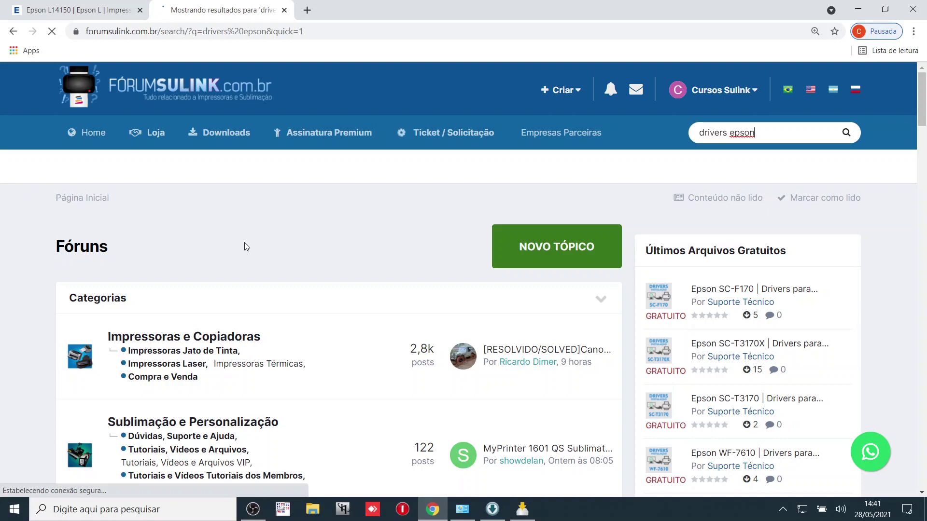
Step: Examine the forum's search results for Epson driver files by printer model, then return to the installer
{"action": "scroll", "coordinate": [222, 256], "scroll_direction": "down", "scroll_amount": 8}
{"action": "scroll", "coordinate": [217, 261], "scroll_direction": "up", "scroll_amount": 5}
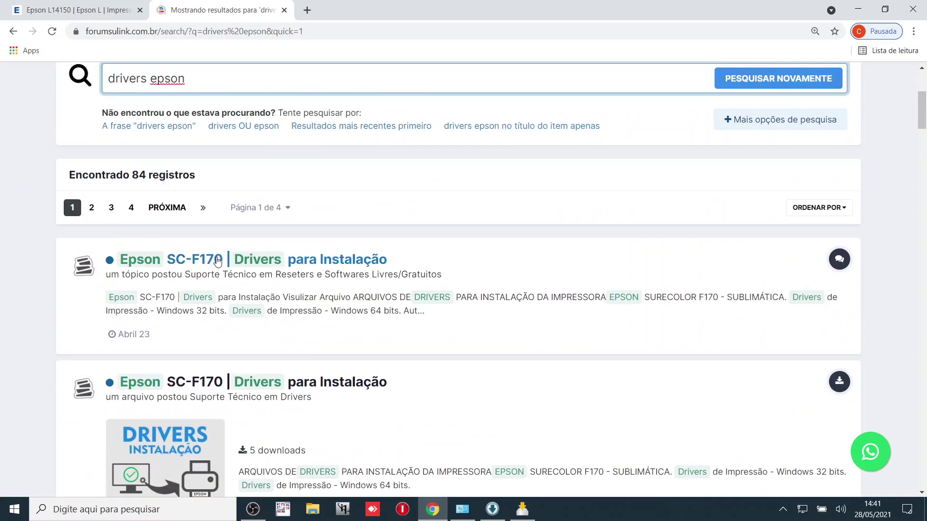
{"action": "scroll", "coordinate": [218, 261], "scroll_direction": "down", "scroll_amount": 2}
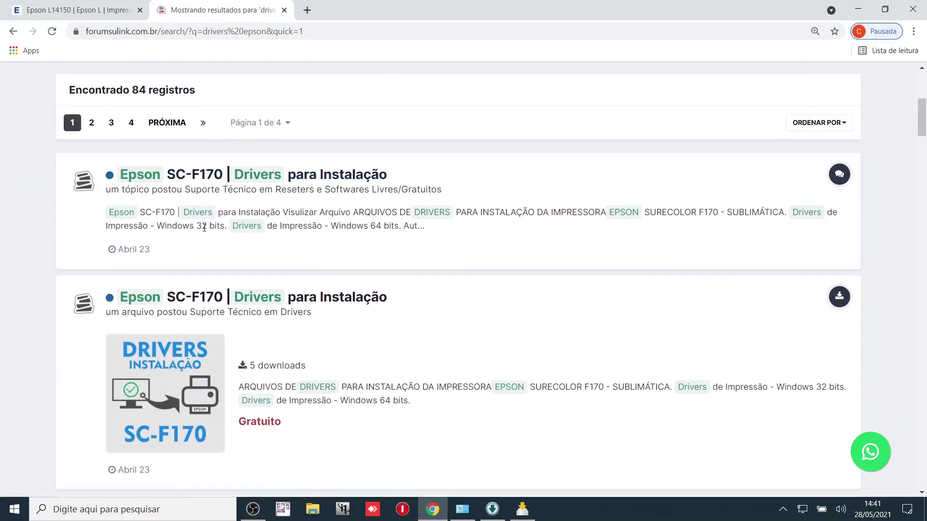
{"action": "scroll", "coordinate": [201, 259], "scroll_direction": "down", "scroll_amount": 10}
{"action": "scroll", "coordinate": [170, 117], "scroll_direction": "up", "scroll_amount": 1}
{"action": "scroll", "coordinate": [170, 117], "scroll_direction": "down", "scroll_amount": 11}
{"action": "scroll", "coordinate": [189, 148], "scroll_direction": "up", "scroll_amount": 3}
{"action": "scroll", "coordinate": [198, 169], "scroll_direction": "down", "scroll_amount": 20}
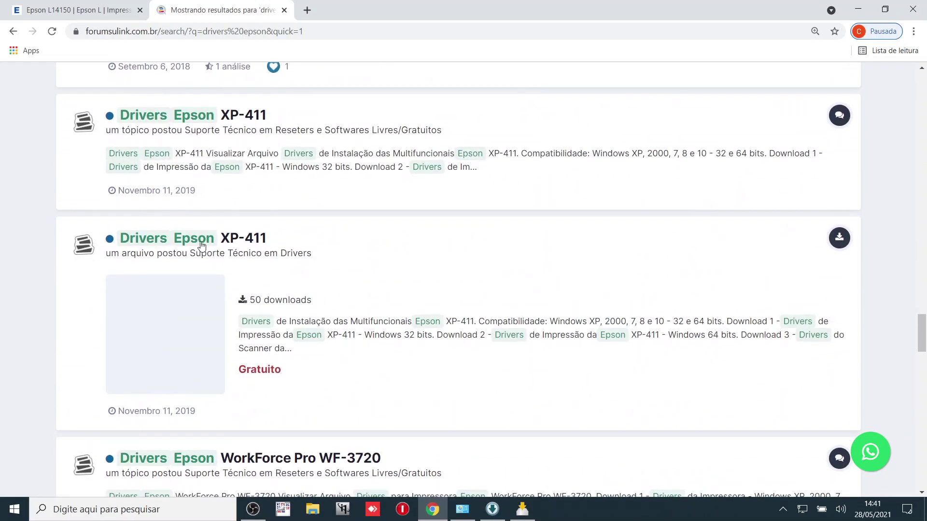
{"action": "scroll", "coordinate": [287, 259], "scroll_direction": "down", "scroll_amount": 9}
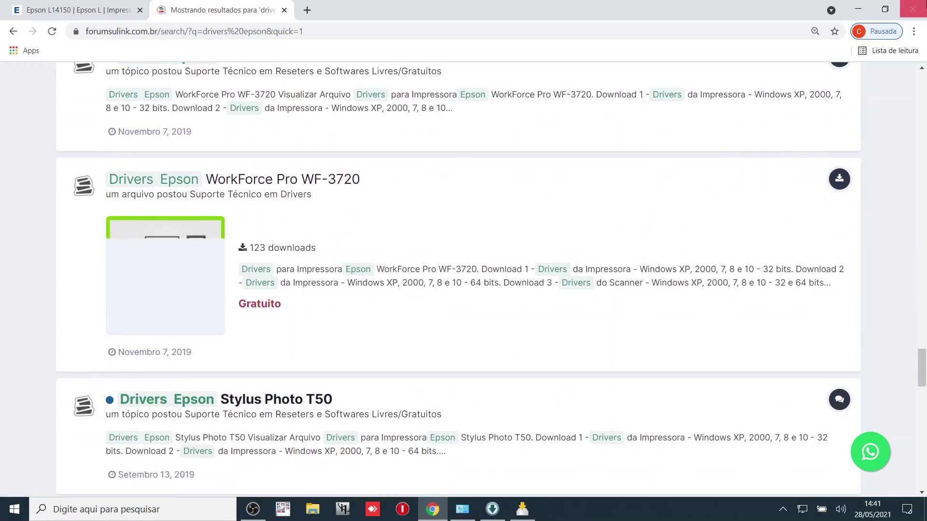
{"action": "left_click", "coordinate": [859, 11]}
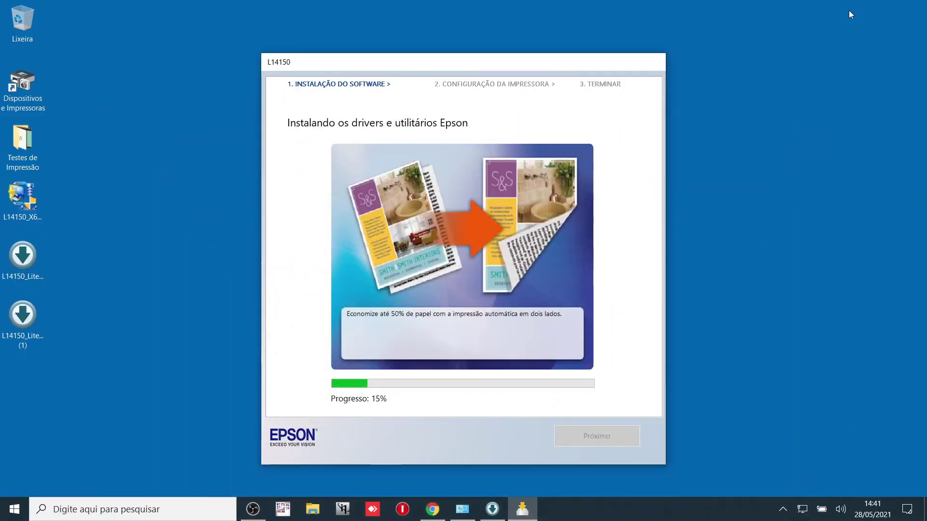
Step: Reopen the Epson L14150 support tab to check its drivers list, then go back to the running installer
{"action": "left_click", "coordinate": [432, 509]}
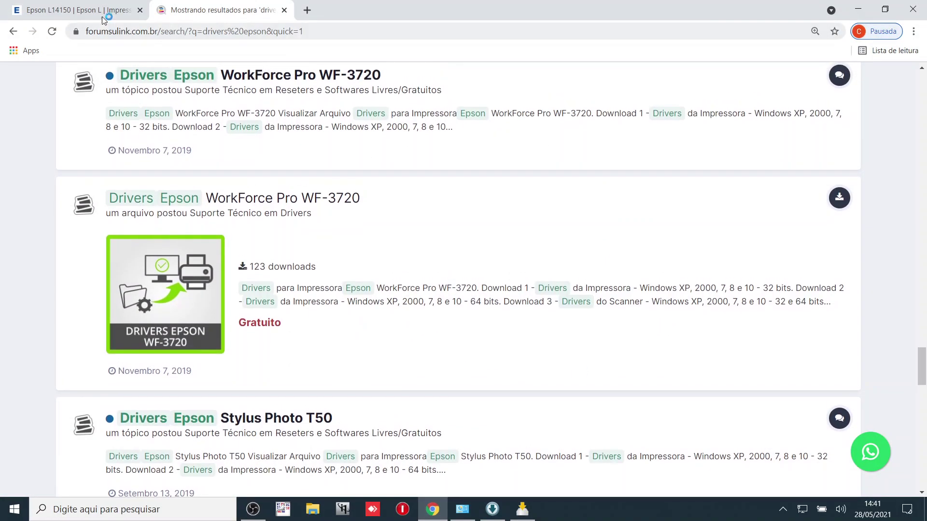
{"action": "left_click", "coordinate": [102, 17]}
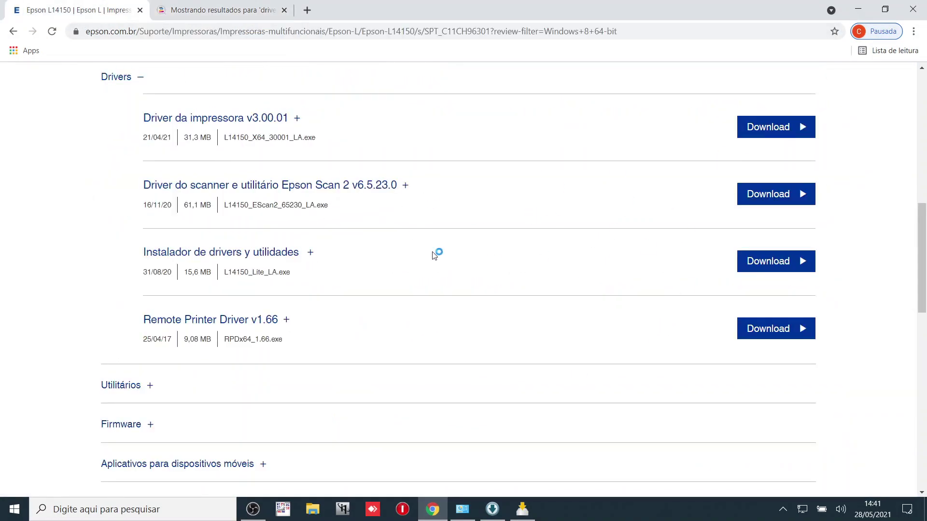
{"action": "left_click", "coordinate": [859, 11]}
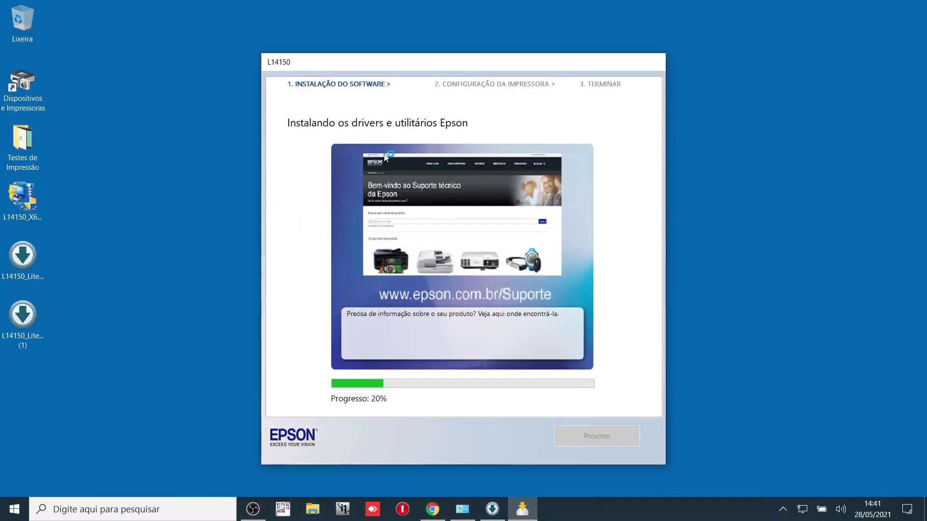
Step: Decline device sharing in the installer and confirm that the printer is turned on and its ink charging is finished
{"action": "left_click_drag", "start_coordinate": [424, 64], "coordinate": [415, 50]}
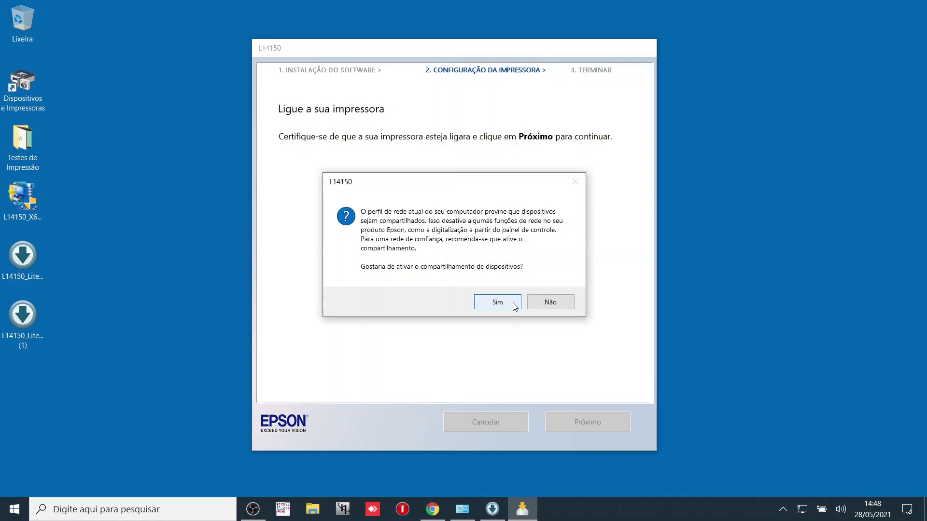
{"action": "left_click", "coordinate": [563, 305]}
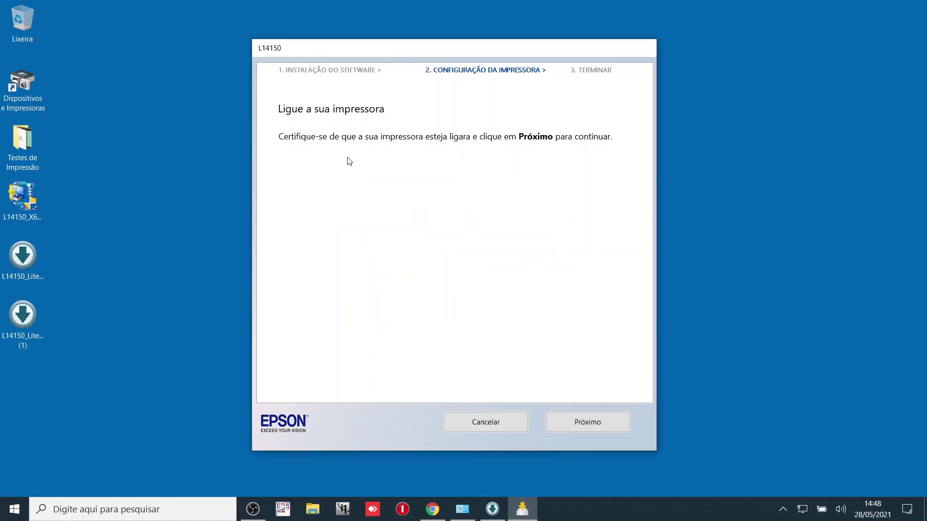
{"action": "left_click", "coordinate": [599, 422]}
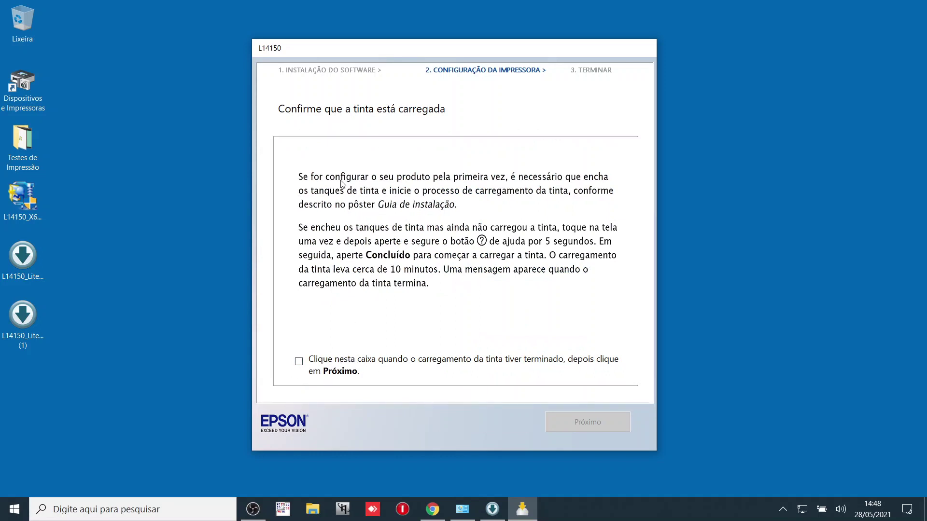
{"action": "left_click", "coordinate": [299, 362]}
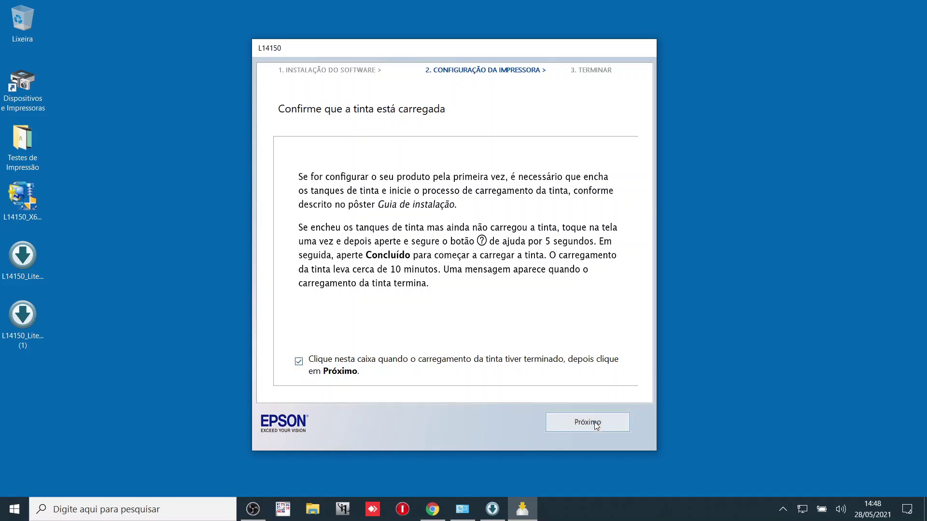
{"action": "left_click", "coordinate": [595, 421]}
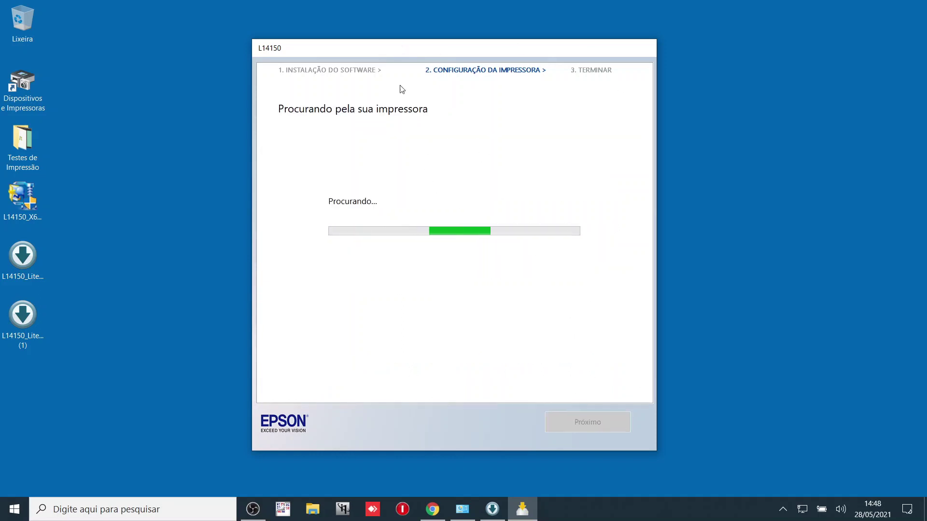
Step: Compare the recommended combined installer with the separate printer and scanner drivers on the Epson L14150 support page, and return to the installer
{"action": "left_click", "coordinate": [432, 510]}
{"action": "scroll", "coordinate": [199, 182], "scroll_direction": "up", "scroll_amount": 8}
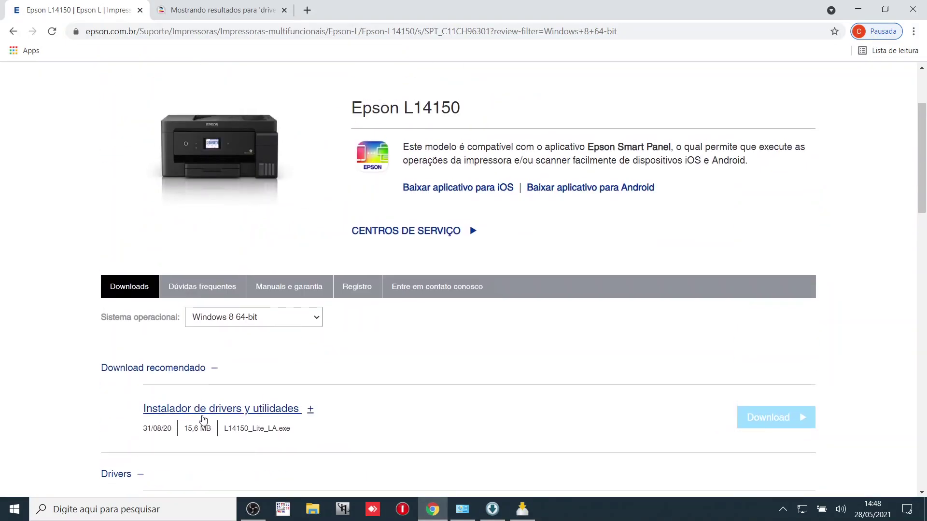
{"action": "left_click", "coordinate": [858, 9]}
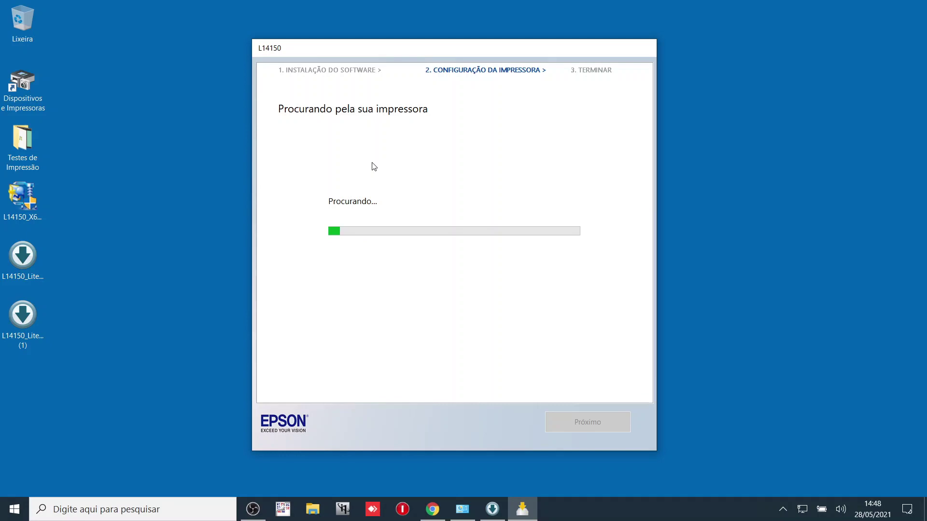
{"action": "left_click", "coordinate": [436, 513]}
{"action": "scroll", "coordinate": [202, 226], "scroll_direction": "down", "scroll_amount": 5}
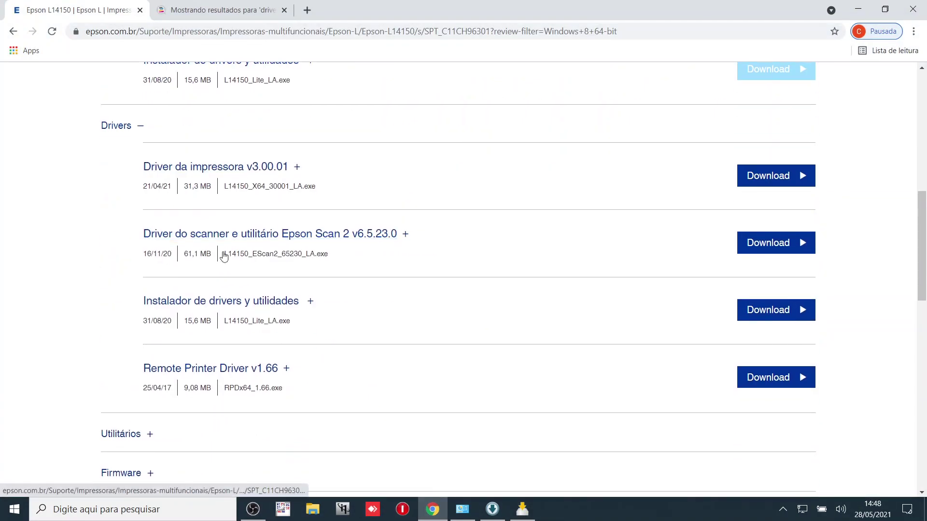
{"action": "left_click", "coordinate": [858, 9]}
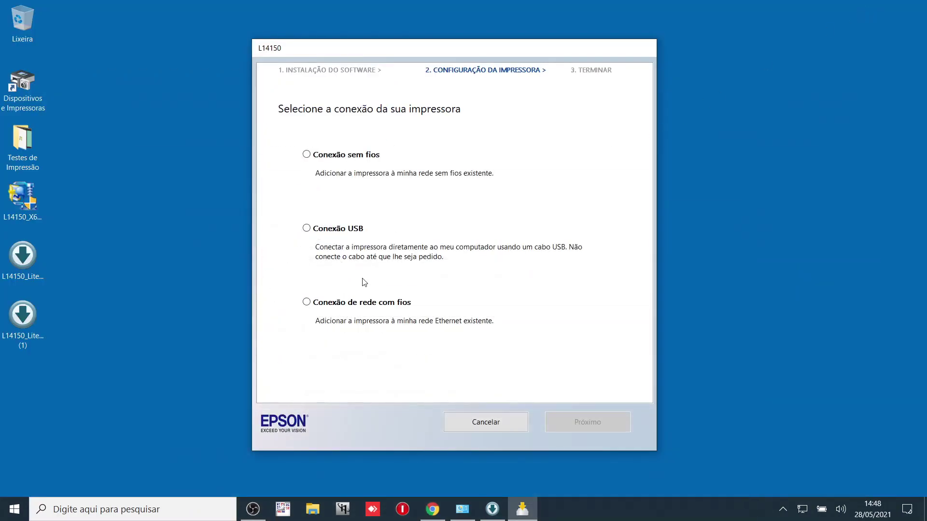
Step: Choose the USB connection for the printer and continue setup without printing a test page or configuring the fax
{"action": "left_click", "coordinate": [342, 236]}
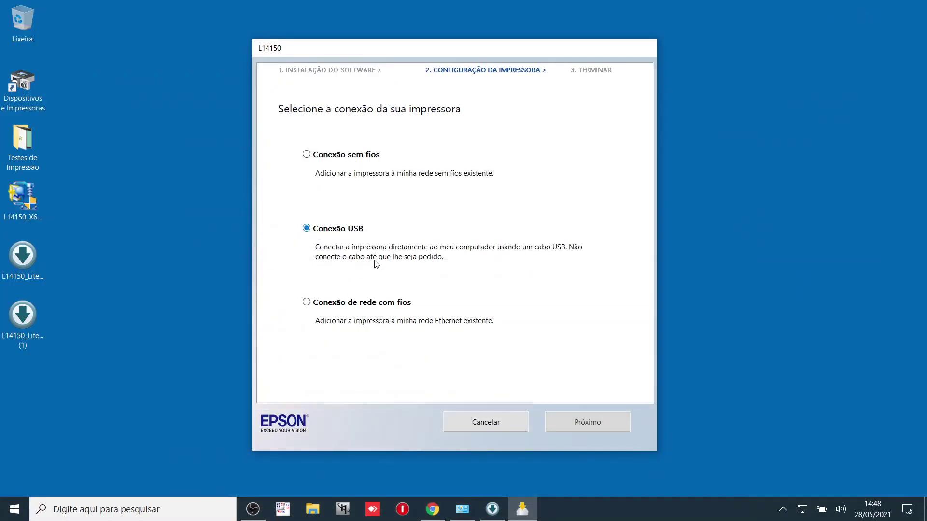
{"action": "left_click", "coordinate": [567, 427]}
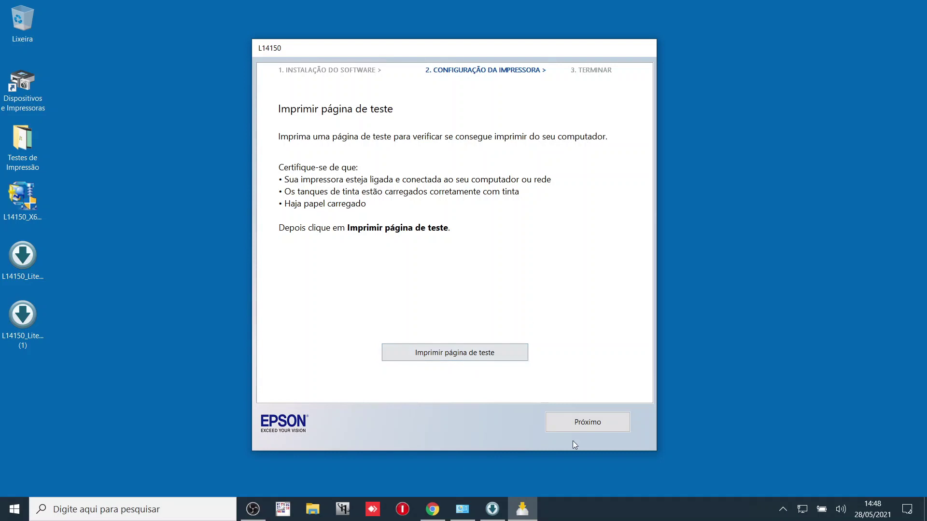
{"action": "left_click", "coordinate": [613, 430]}
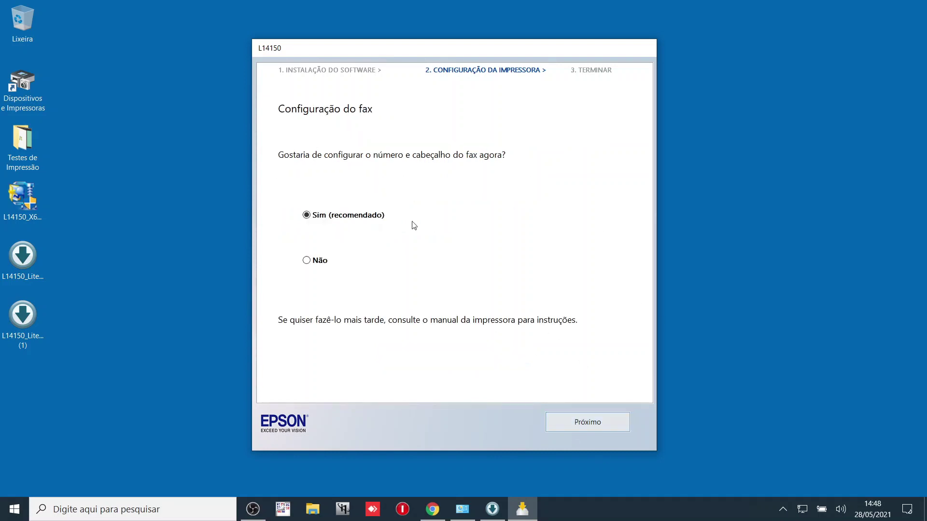
{"action": "left_click", "coordinate": [319, 263]}
{"action": "left_click", "coordinate": [593, 422]}
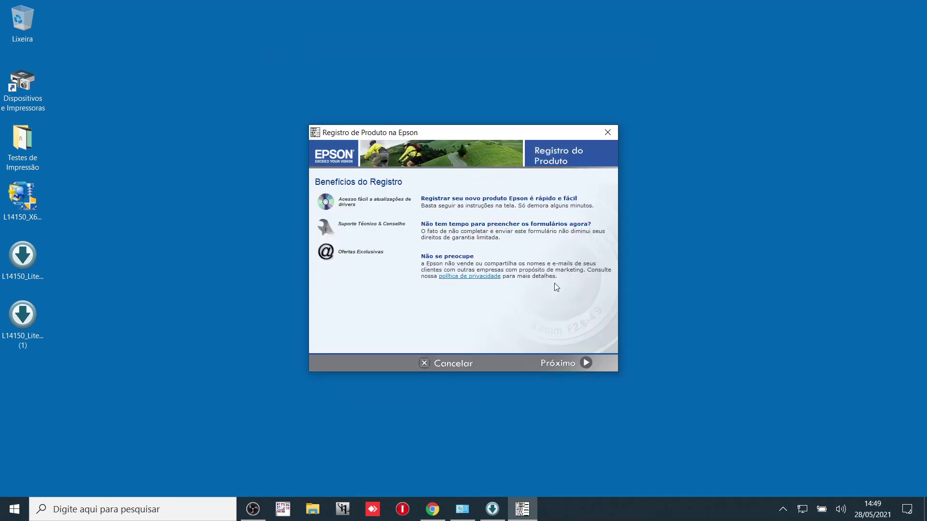
Step: Exit the Epson product registration without registering and close the finished installer
{"action": "left_click", "coordinate": [436, 366]}
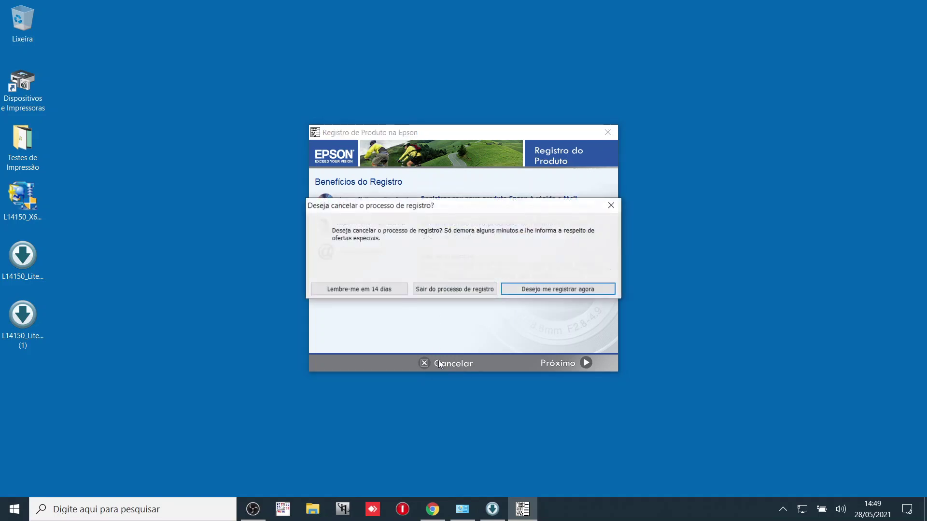
{"action": "left_click", "coordinate": [438, 291]}
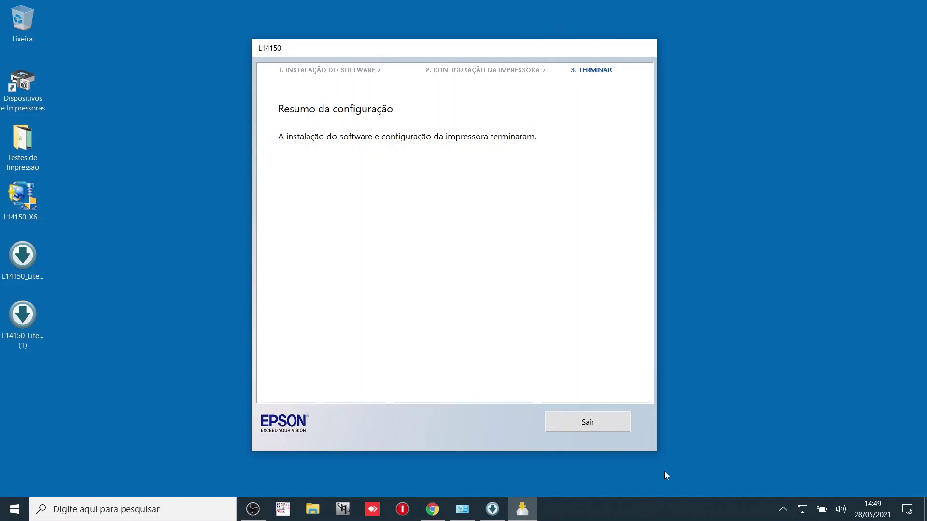
{"action": "left_click", "coordinate": [584, 432]}
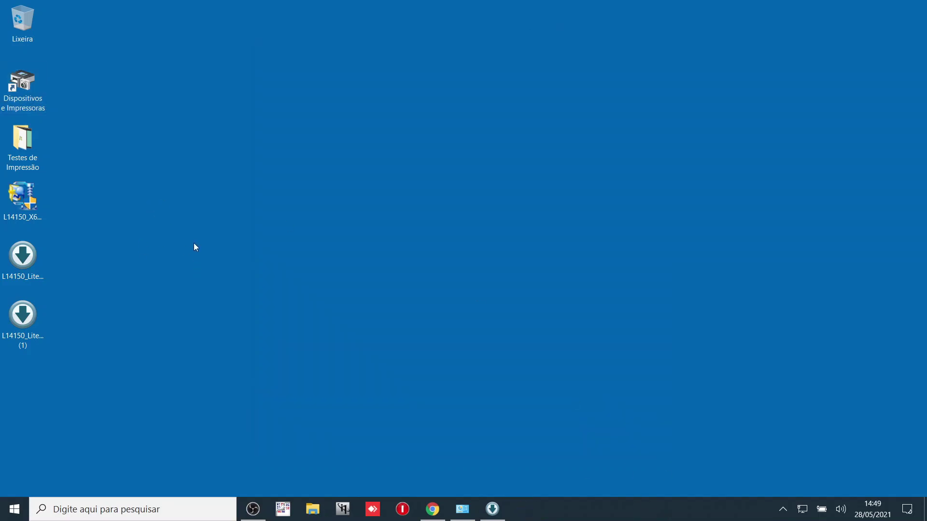
Step: Open Devices and Printers and look over the options available for the EPSON L14150 Series printer
{"action": "double_click", "coordinate": [29, 92]}
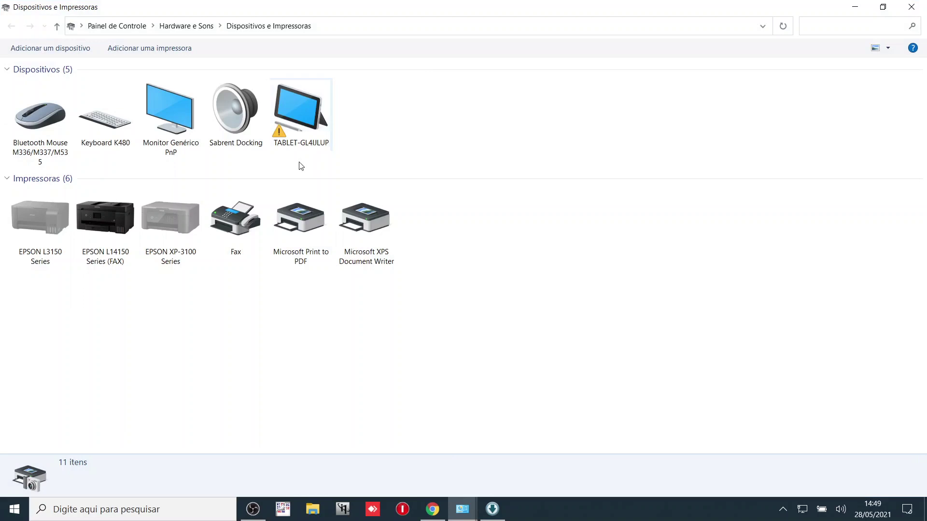
{"action": "left_click", "coordinate": [102, 202]}
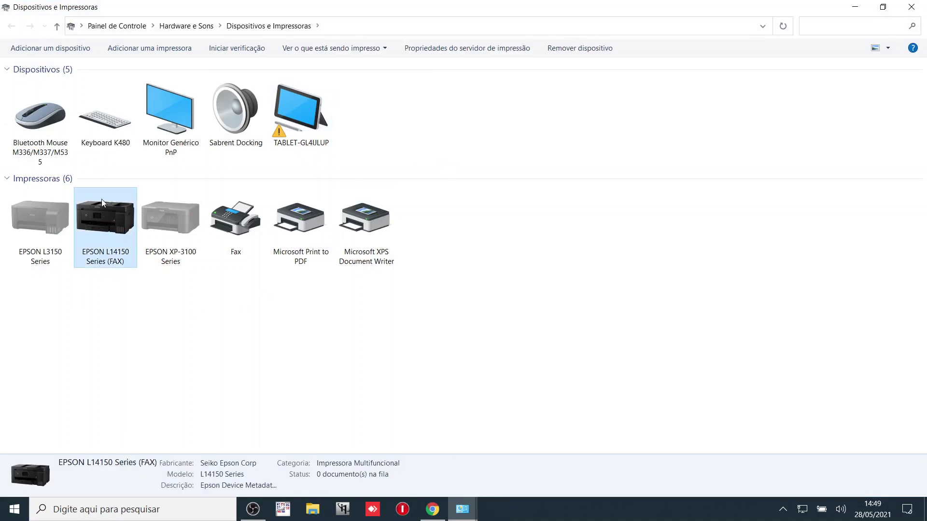
{"action": "right_click", "coordinate": [89, 239]}
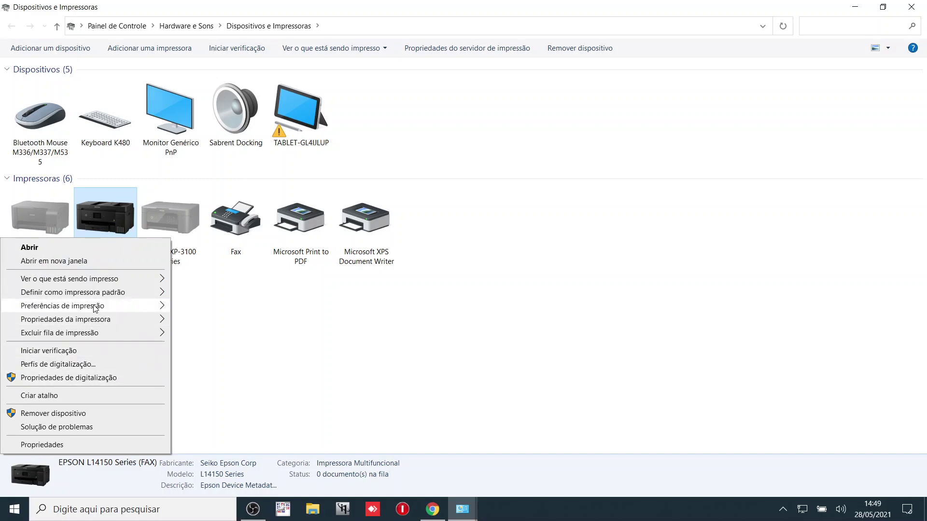
{"action": "mouse_move", "coordinate": [95, 309]}
{"action": "left_click", "coordinate": [435, 338]}
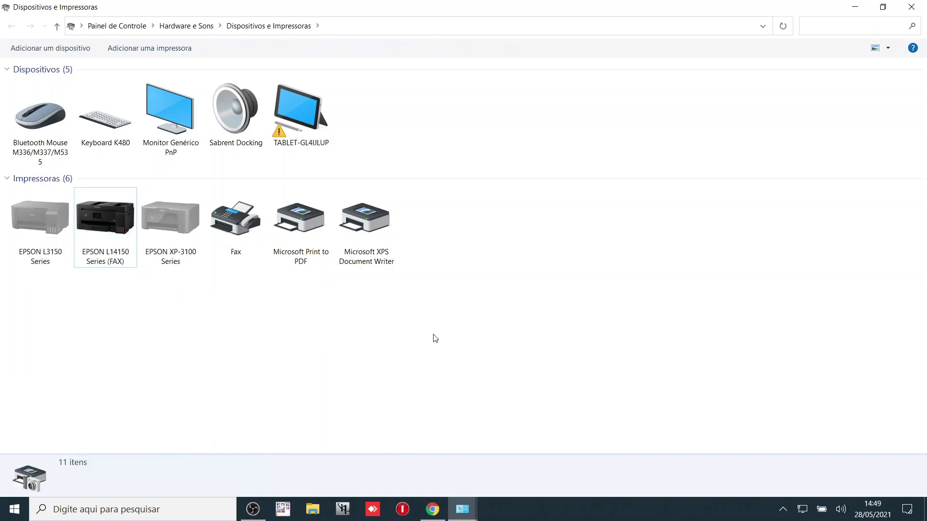